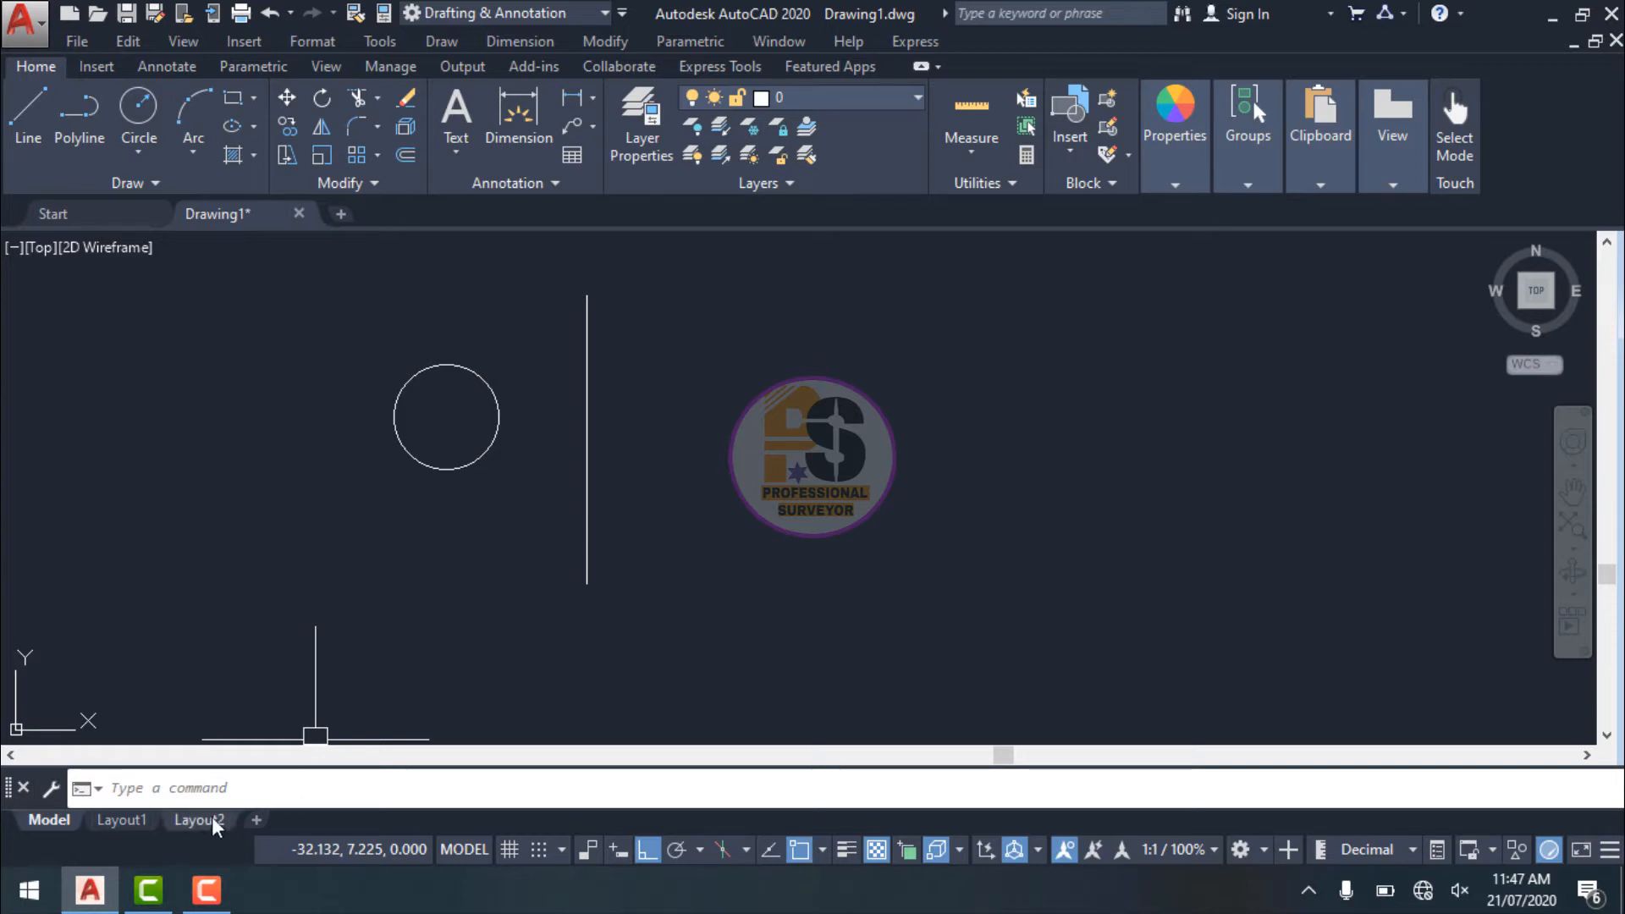
- Mirror the circle across the vertical line, using the line's two endpoints as the mirror axis and keeping the original
{"action": "left_click", "coordinate": [230, 789]}
{"action": "type", "text": "m"}
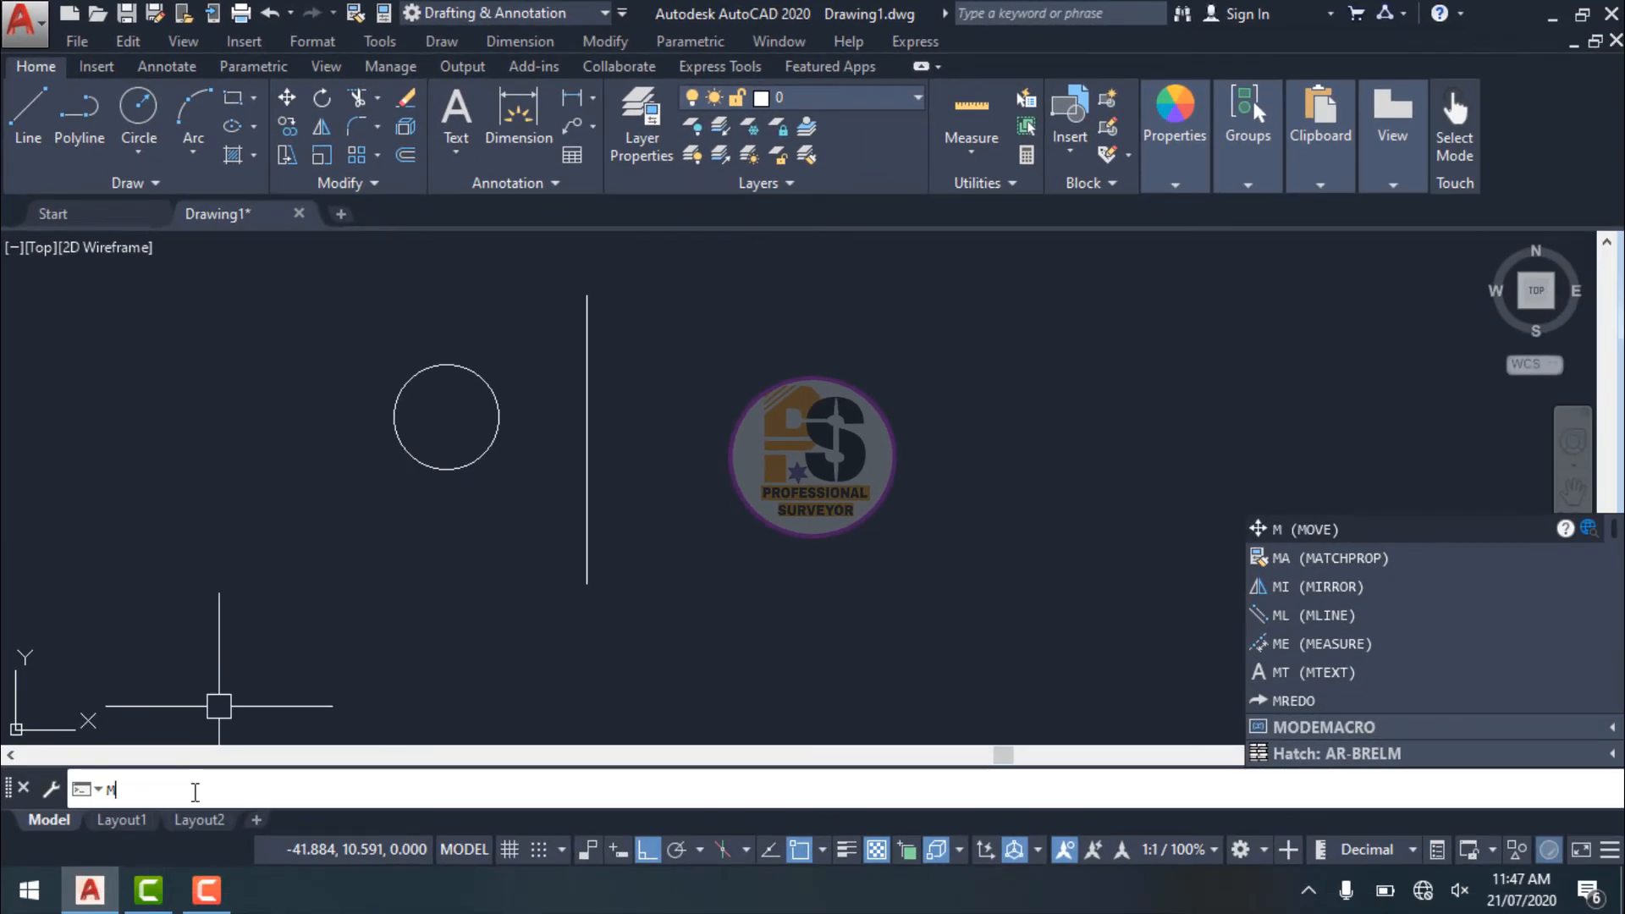
{"action": "type", "text": "i"}
{"action": "key", "text": "Return"}
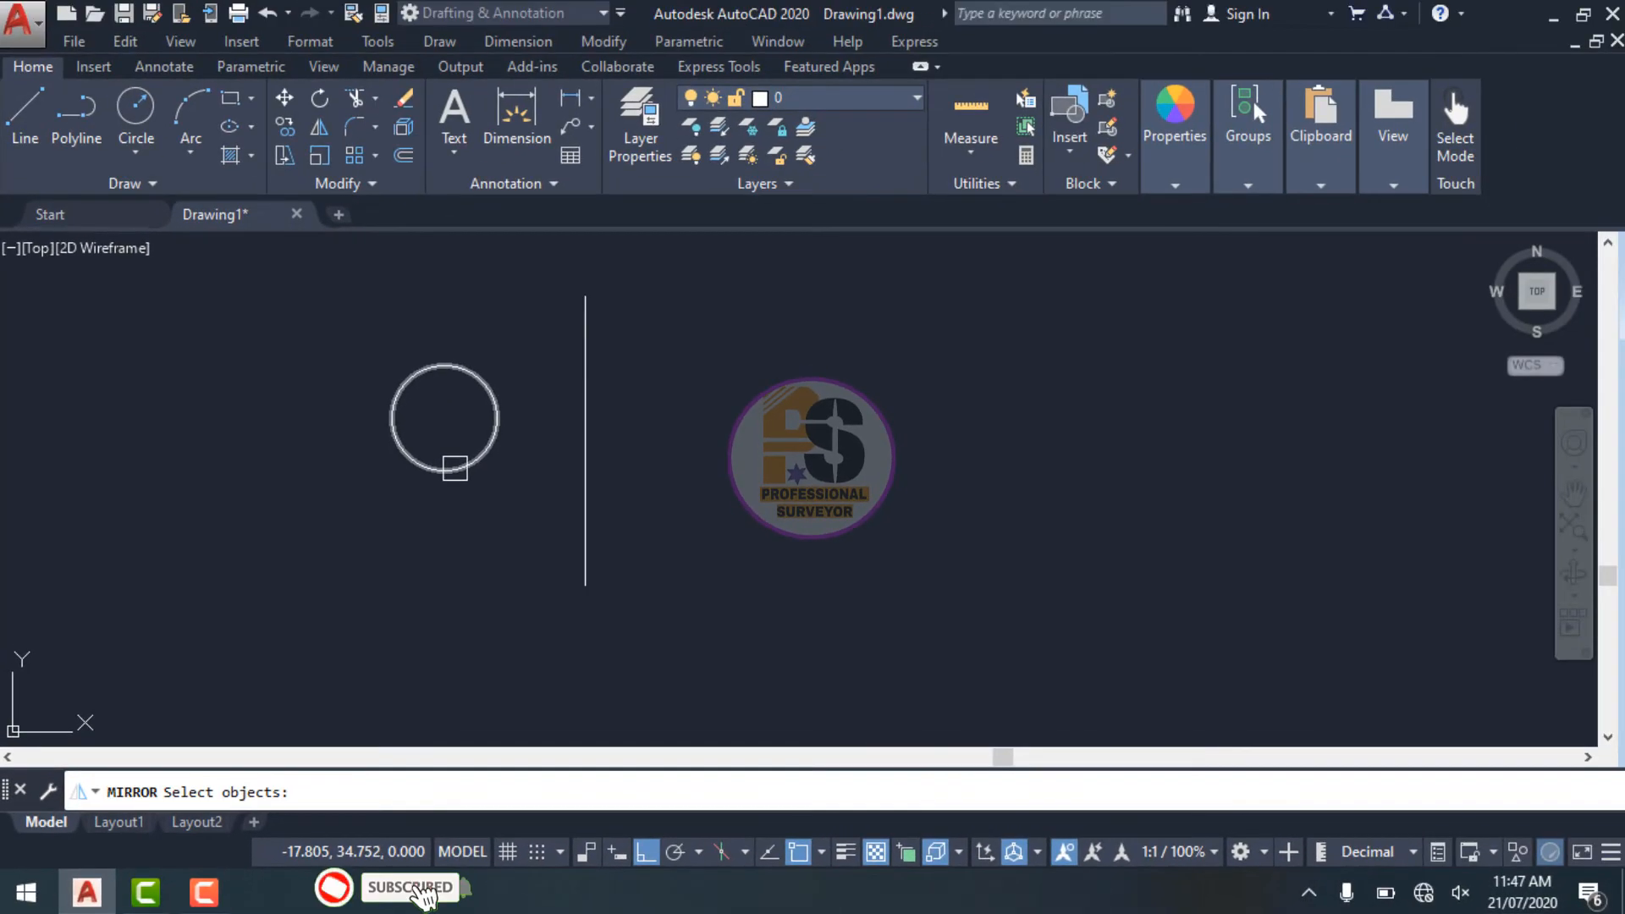
{"action": "left_click", "coordinate": [454, 468]}
{"action": "key", "text": "Return"}
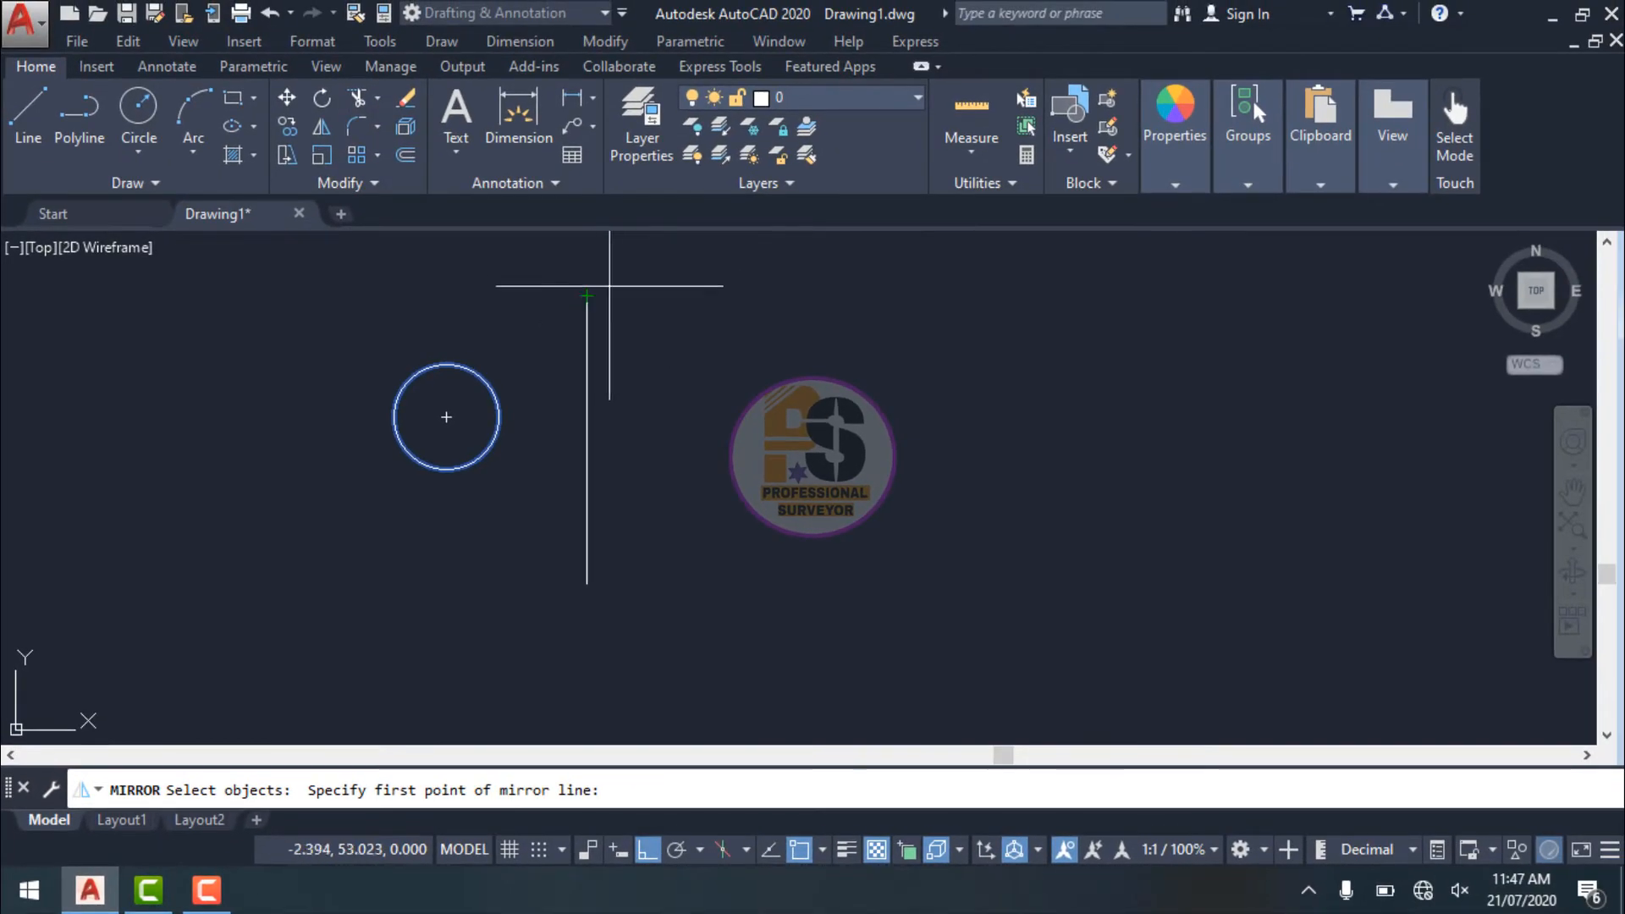
{"action": "left_click", "coordinate": [586, 296]}
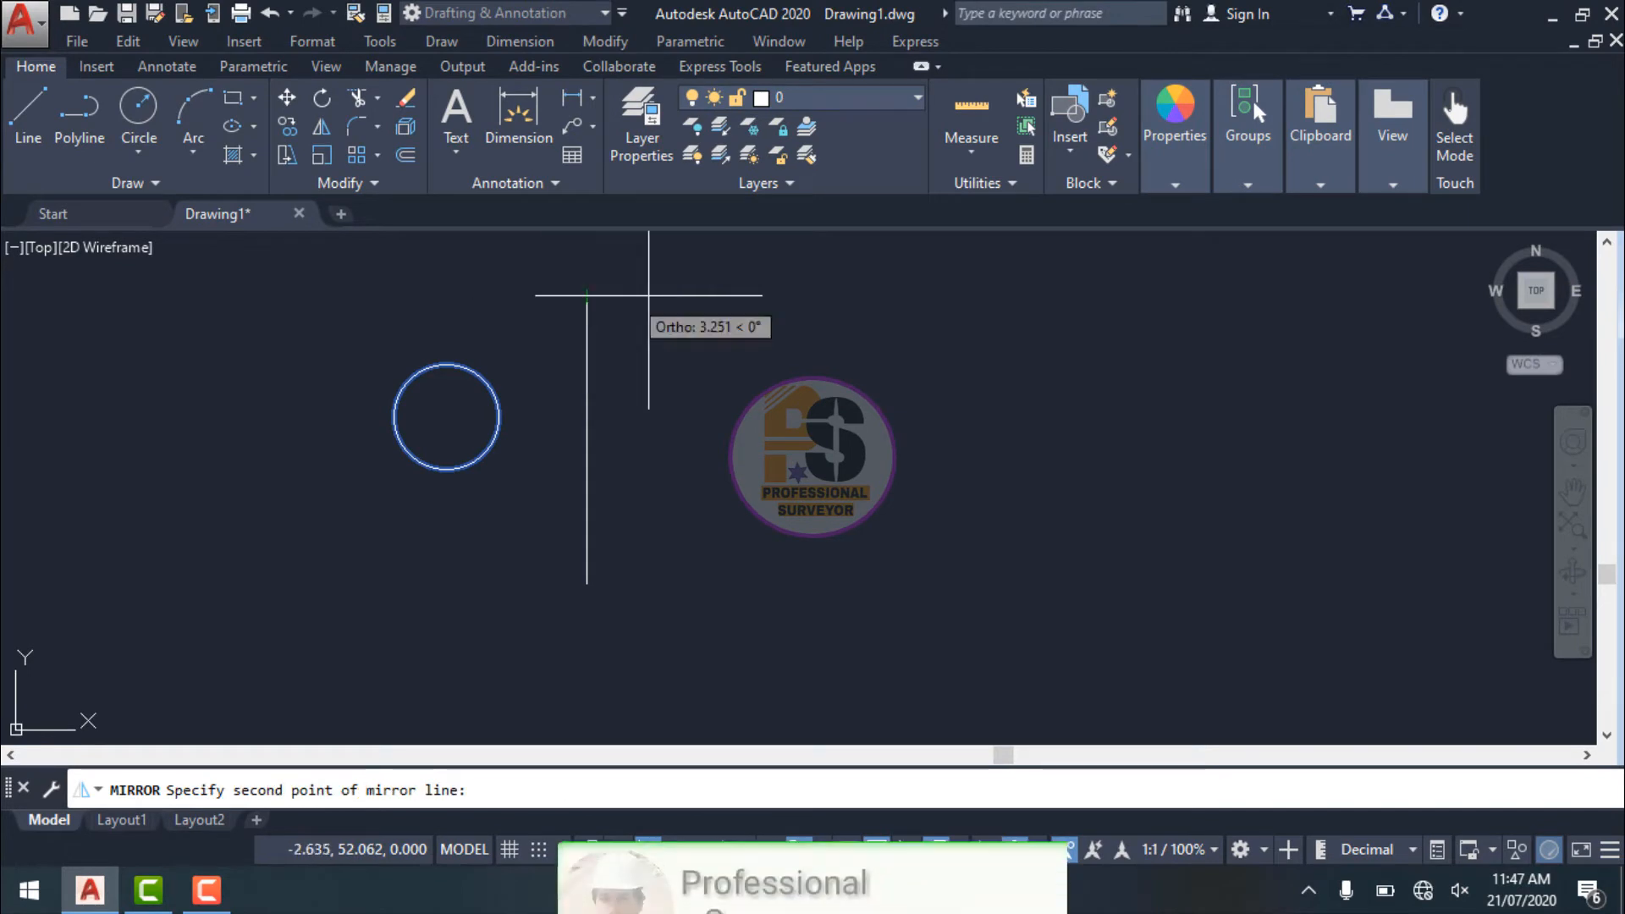
{"action": "left_click", "coordinate": [586, 583]}
{"action": "key", "text": "Return"}
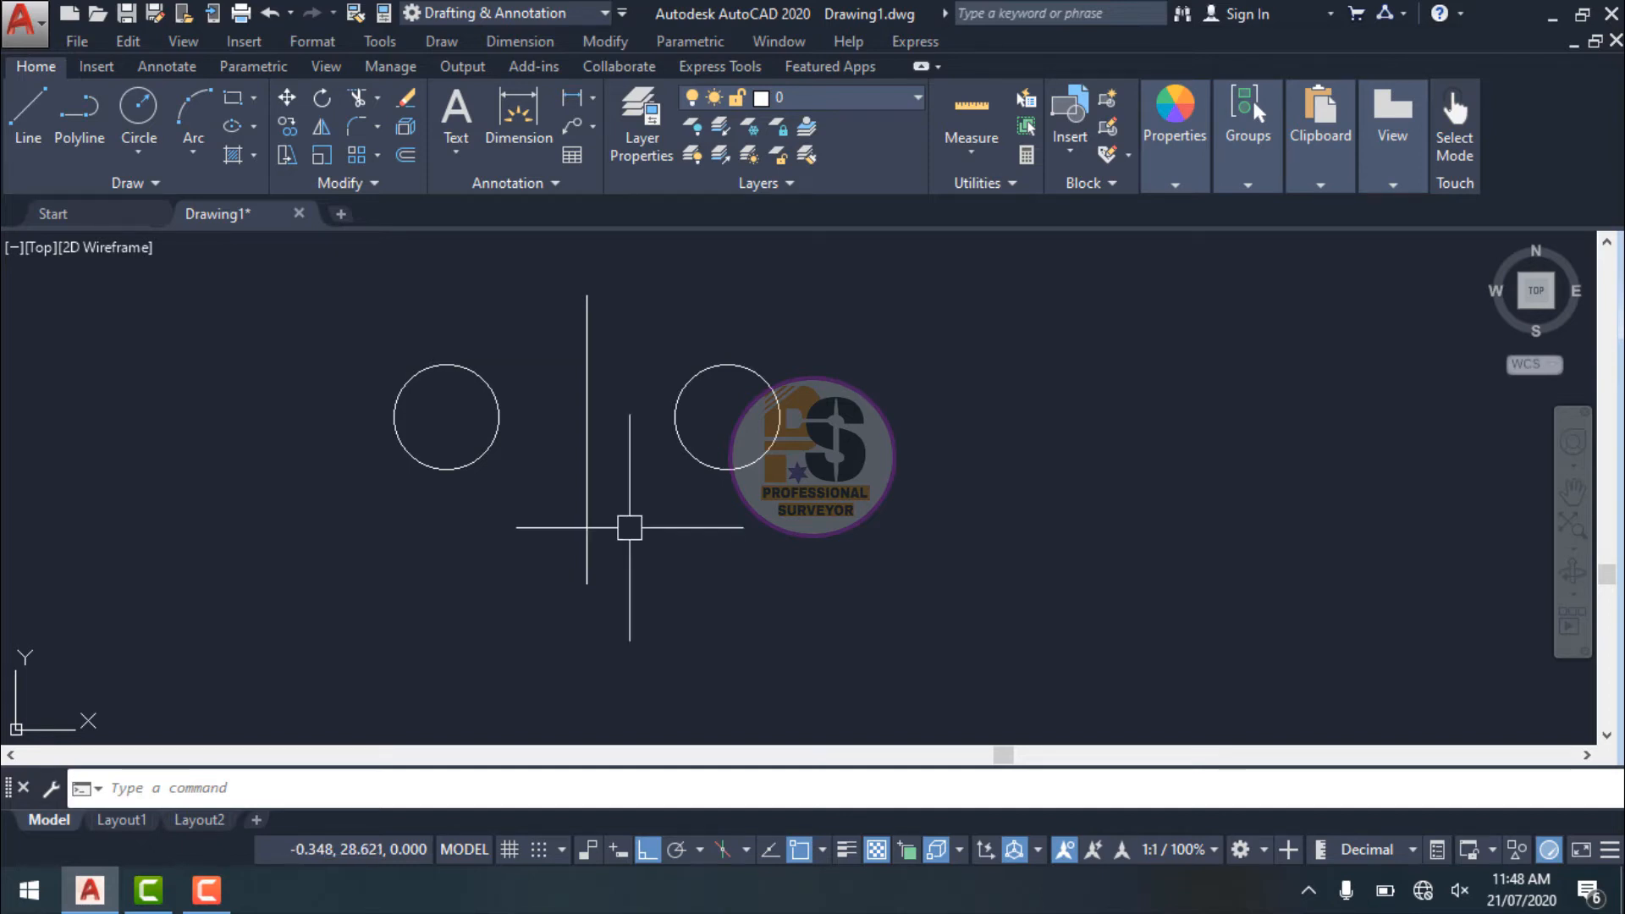
{"action": "scroll", "coordinate": [597, 453], "scroll_direction": "down", "scroll_amount": 2}
{"action": "middle_click_drag", "start_coordinate": [597, 454], "coordinate": [414, 456]}
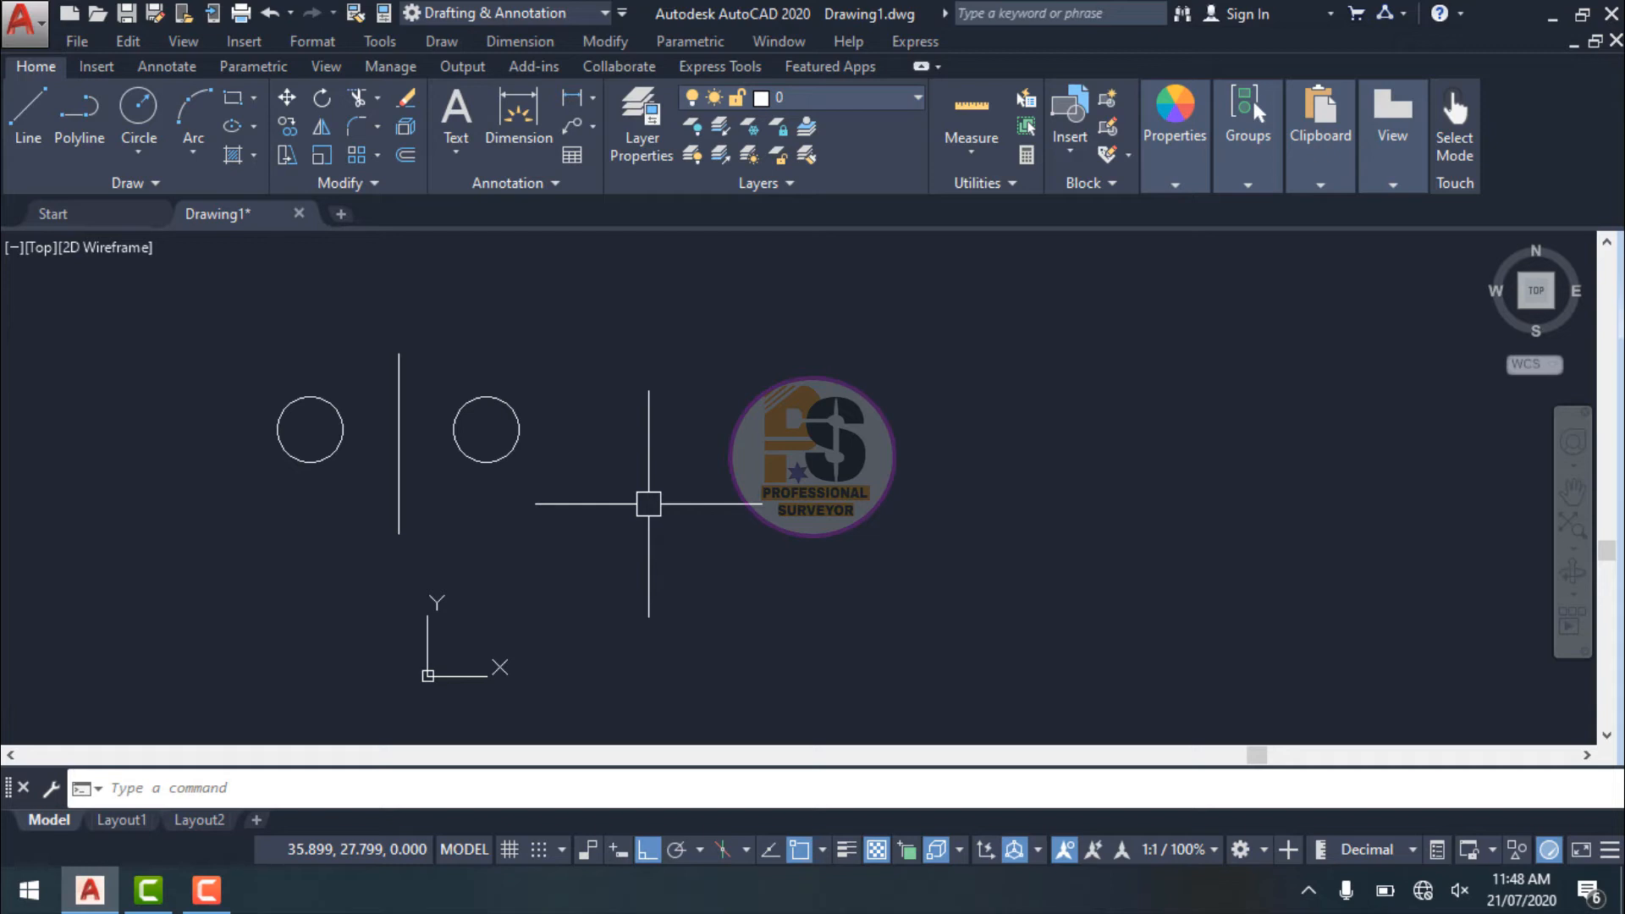
{"action": "type", "text": "rec"}
{"action": "key", "text": "Return"}
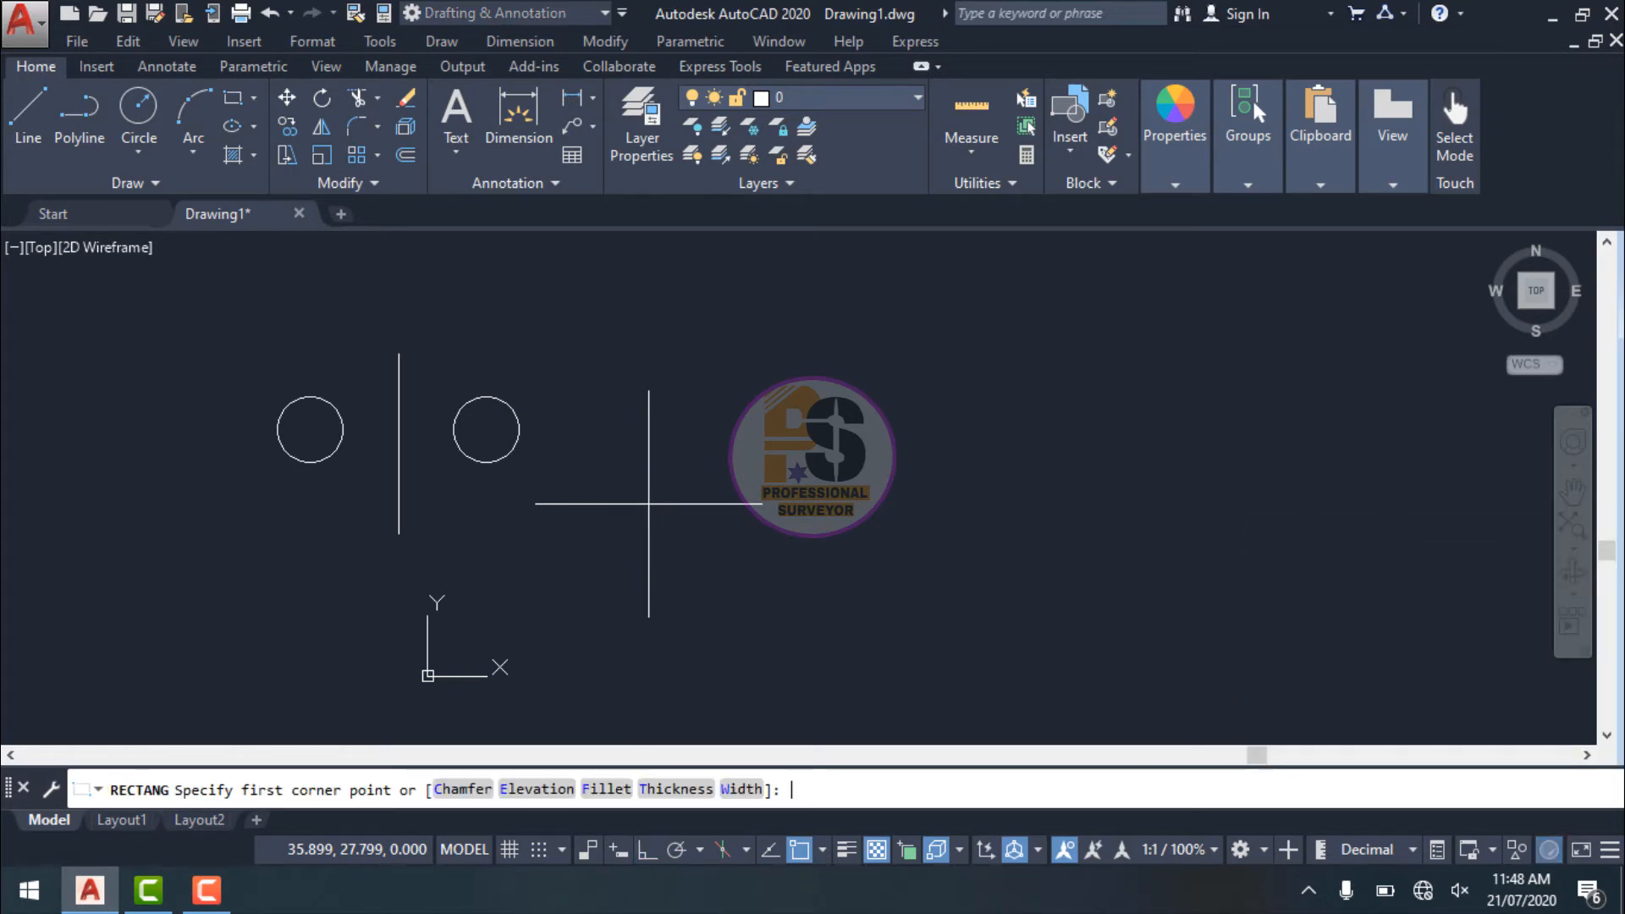
{"action": "left_click", "coordinate": [750, 372]}
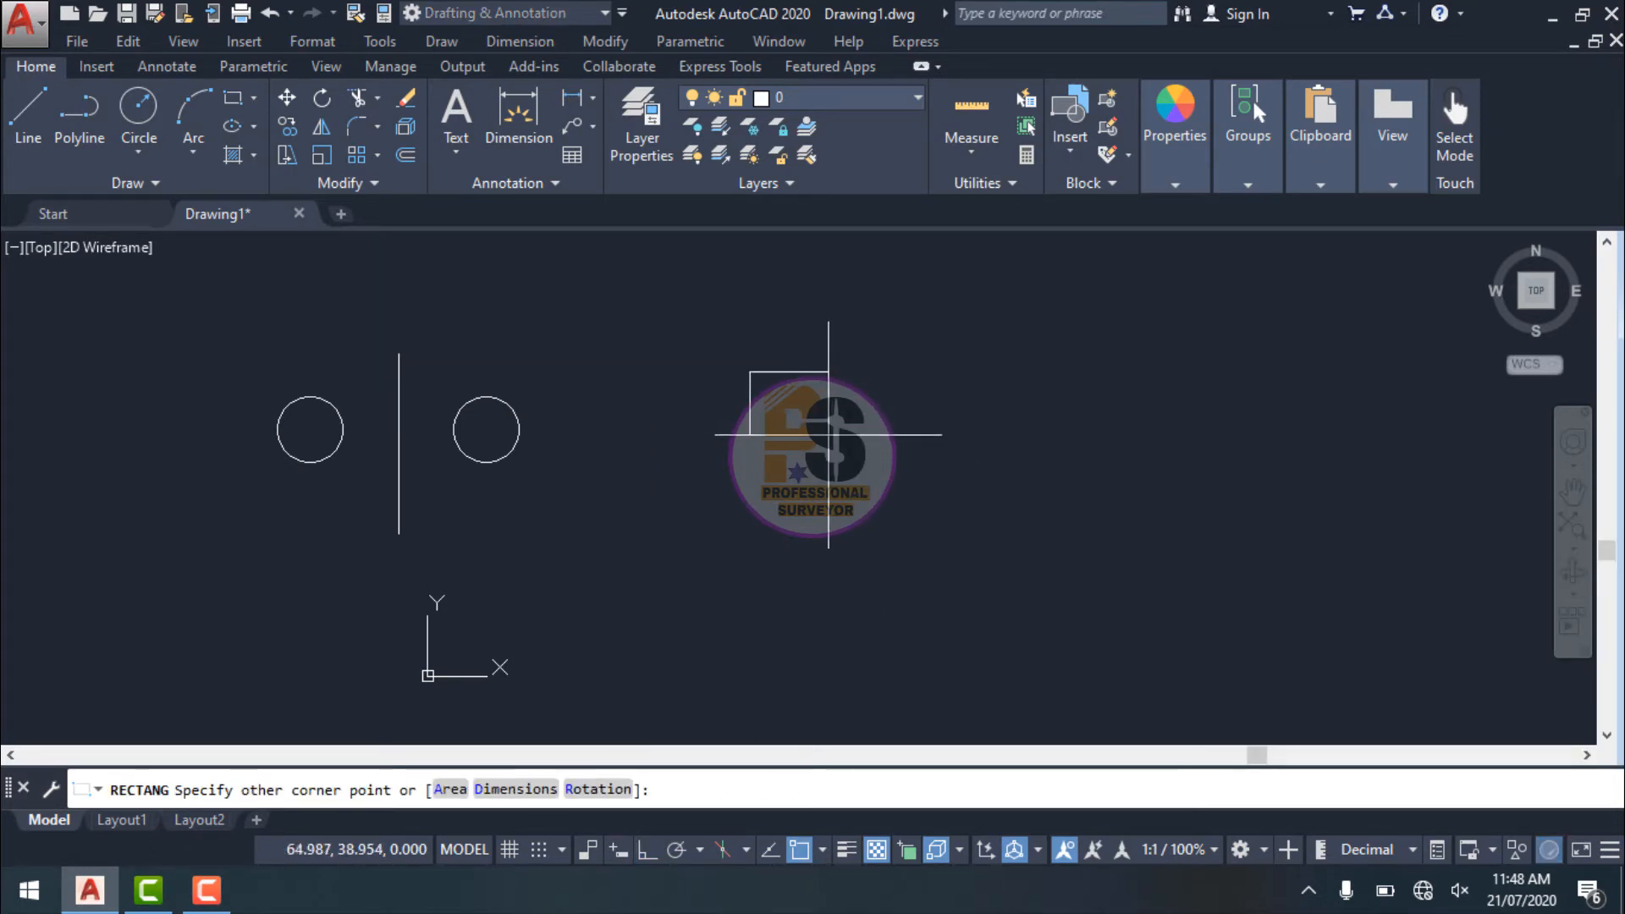
{"action": "type", "text": "@1"}
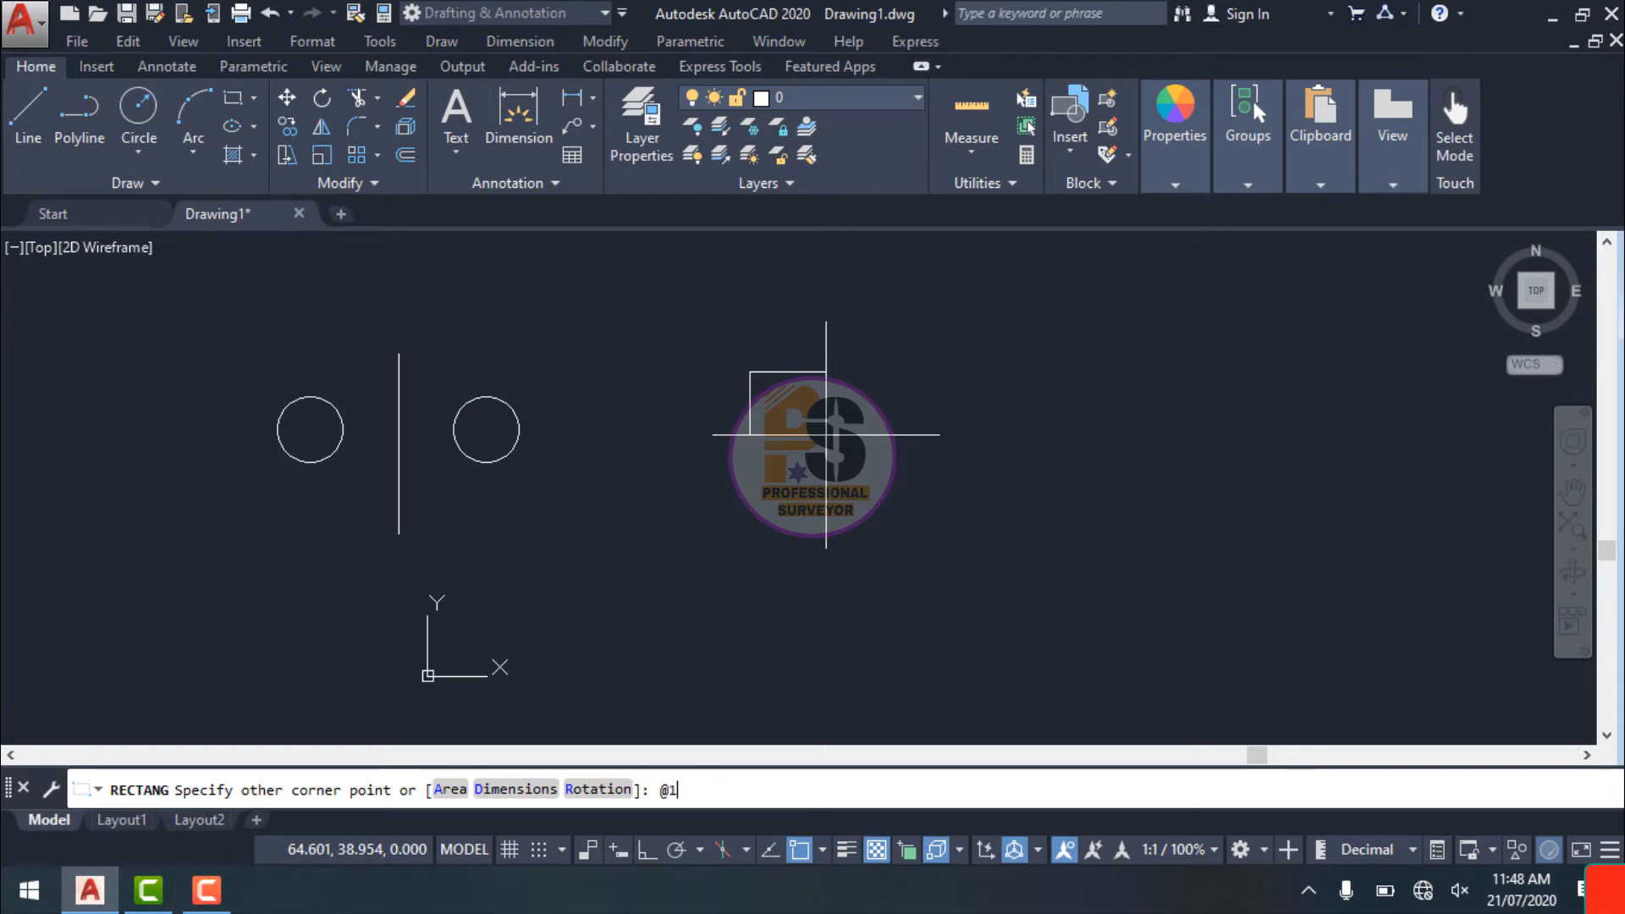
{"action": "type", "text": "0,10"}
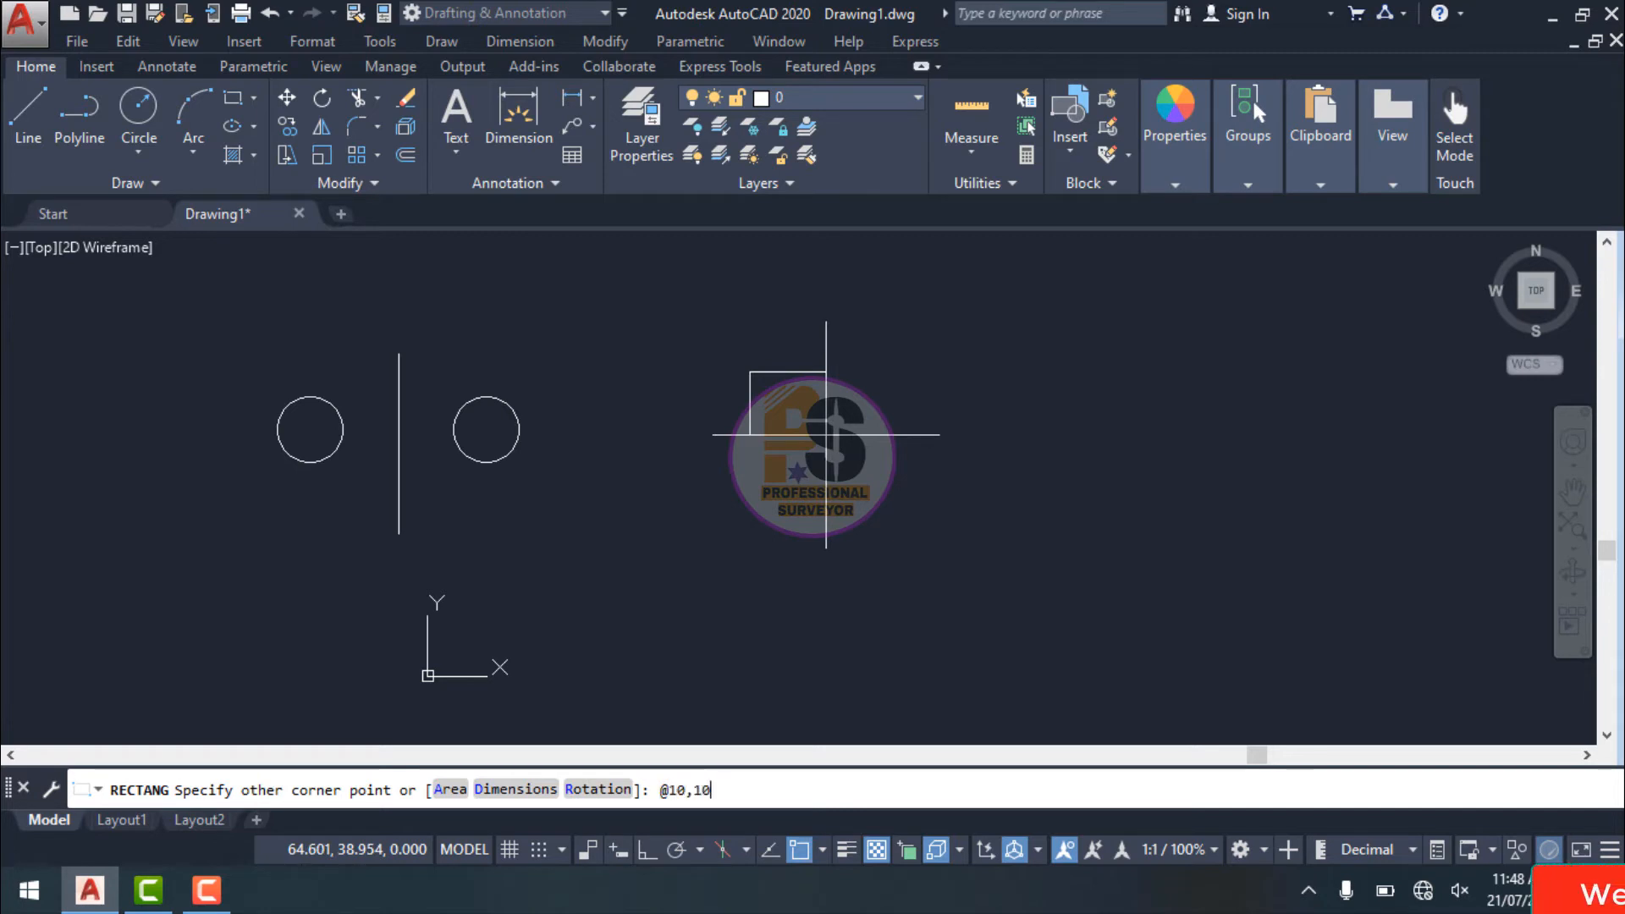
{"action": "key", "text": "Return"}
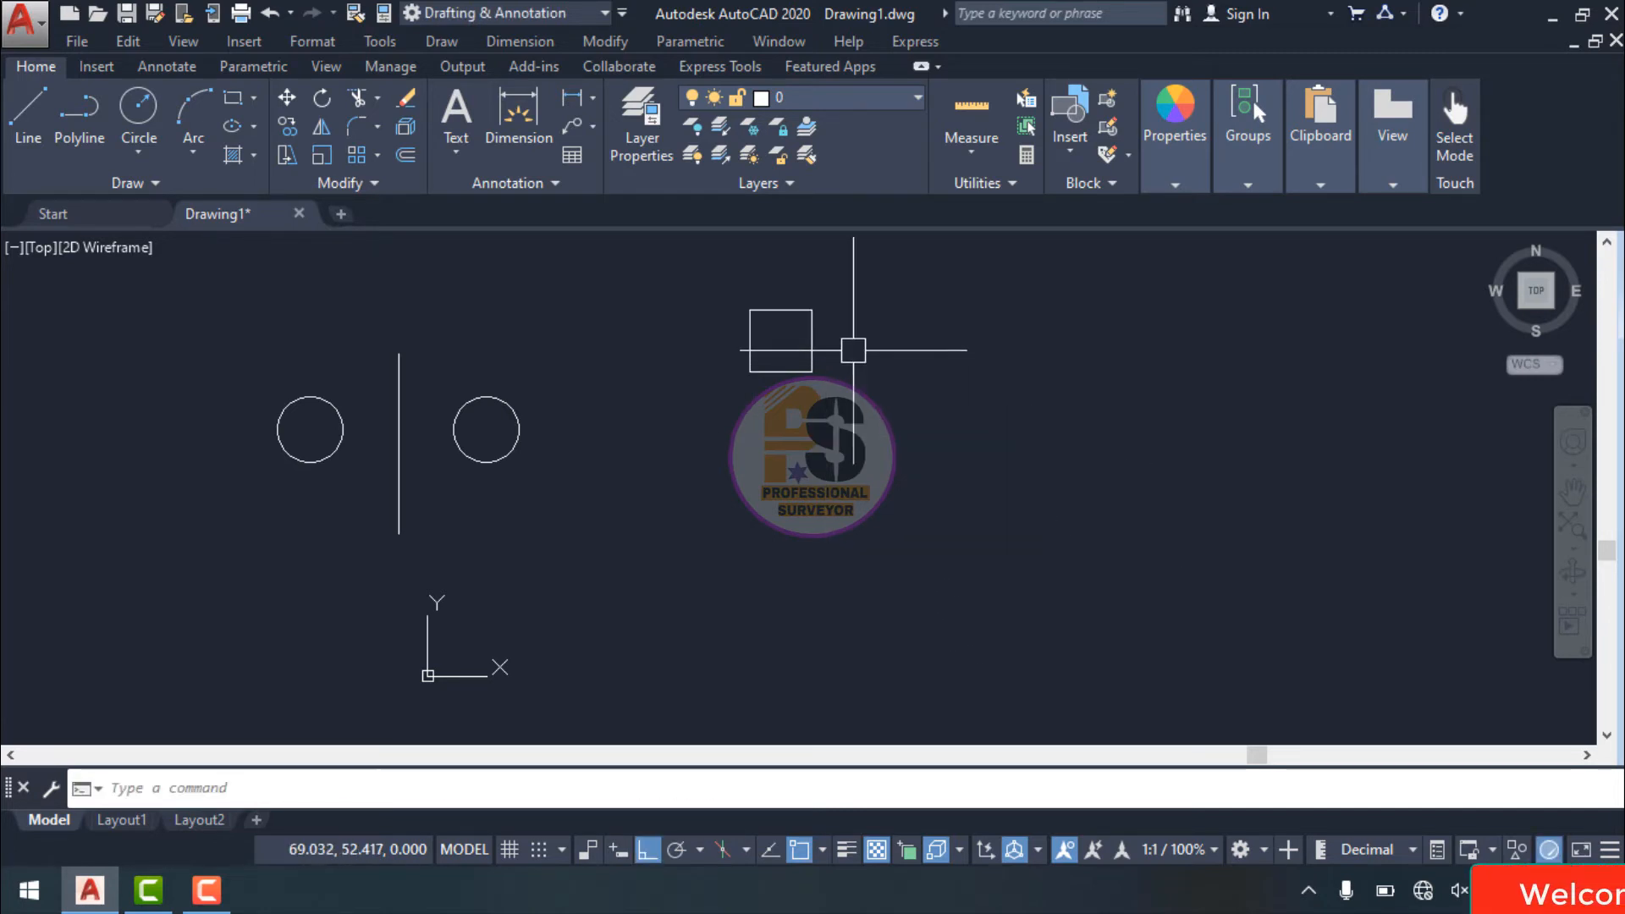
- Add an aligned dimension to the square's bottom edge, placing it just below the edge
{"action": "scroll", "coordinate": [846, 348], "scroll_direction": "up", "scroll_amount": 6}
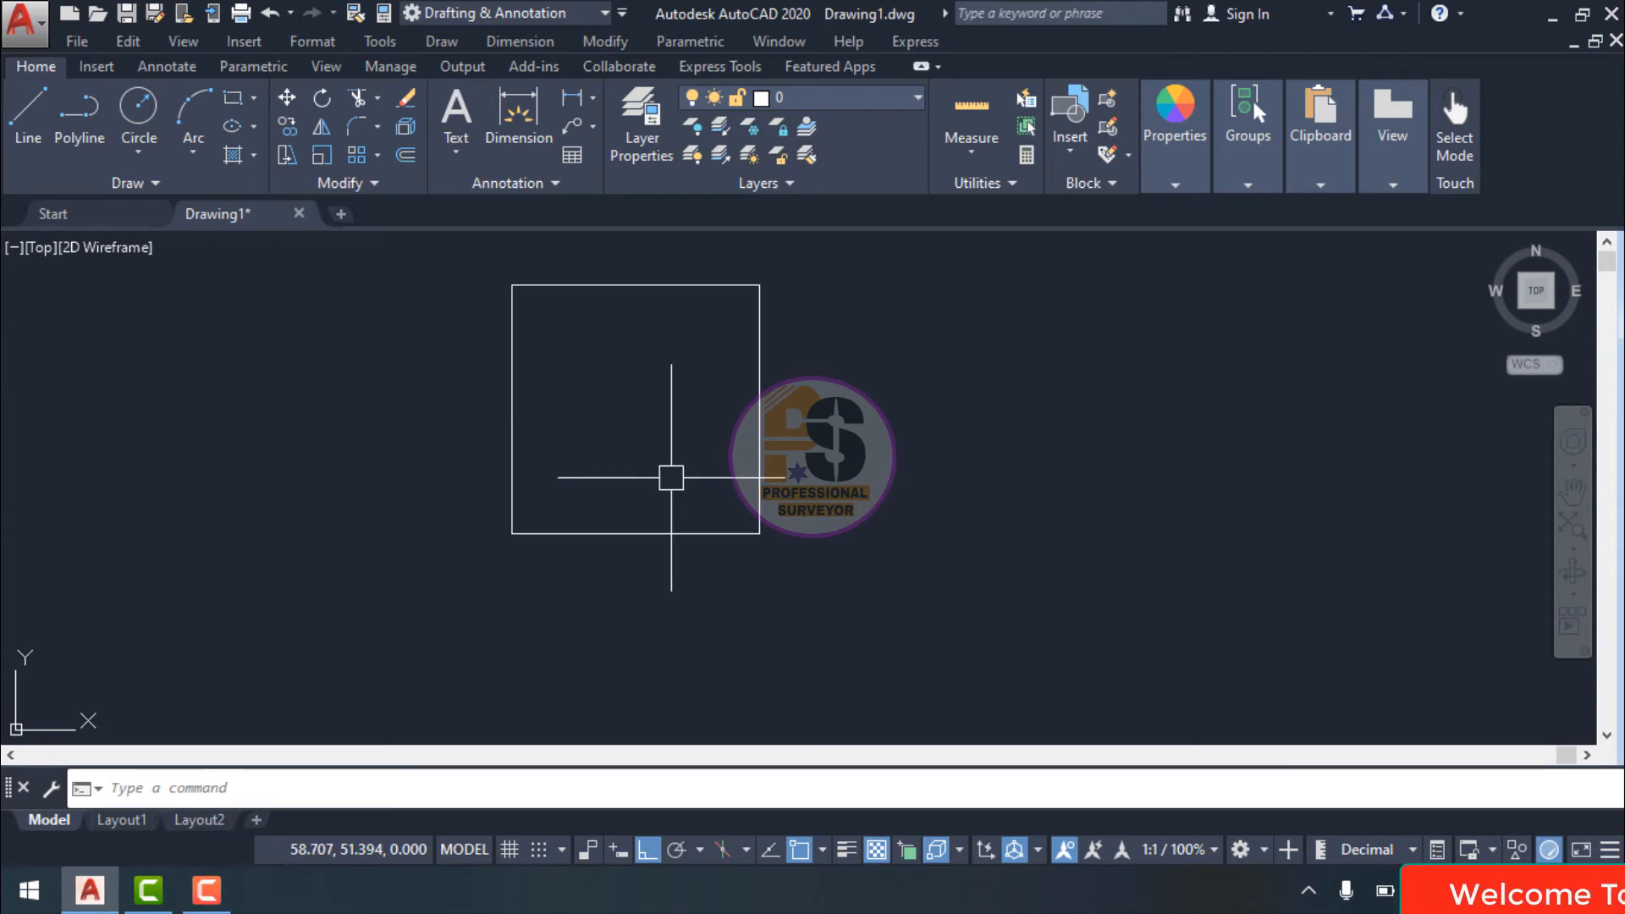
{"action": "type", "text": "DAl"}
{"action": "key", "text": "Return"}
{"action": "key", "text": "Return"}
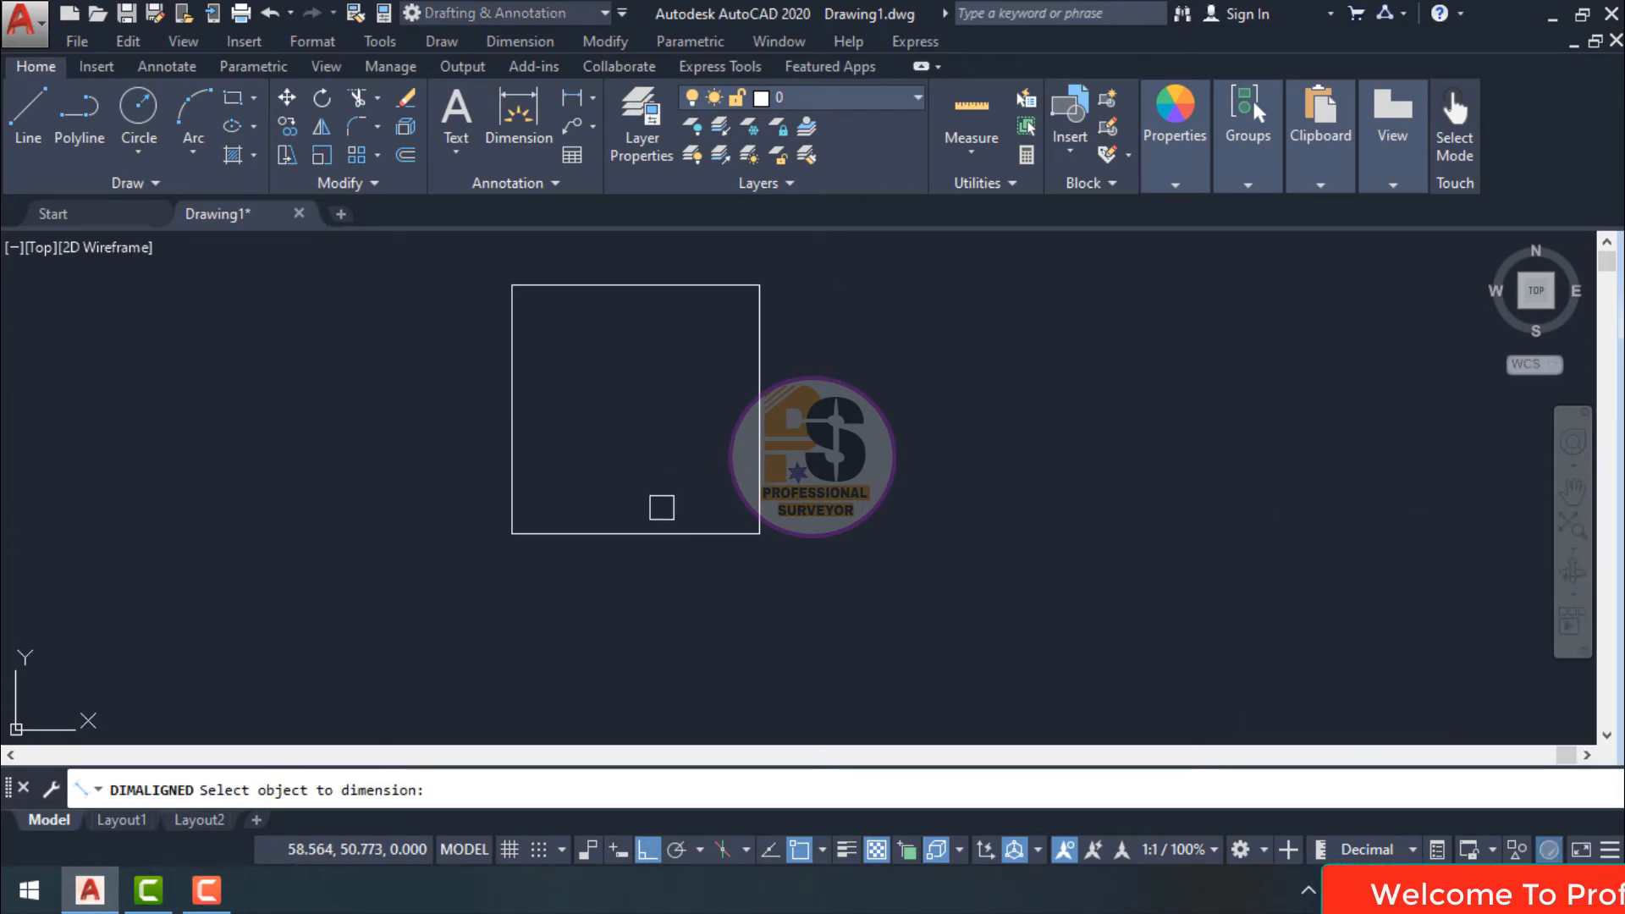
{"action": "left_click", "coordinate": [660, 533]}
{"action": "scroll", "coordinate": [660, 558], "scroll_direction": "up", "scroll_amount": 2}
{"action": "left_click", "coordinate": [654, 558]}
{"action": "scroll", "coordinate": [787, 546], "scroll_direction": "up", "scroll_amount": 2}
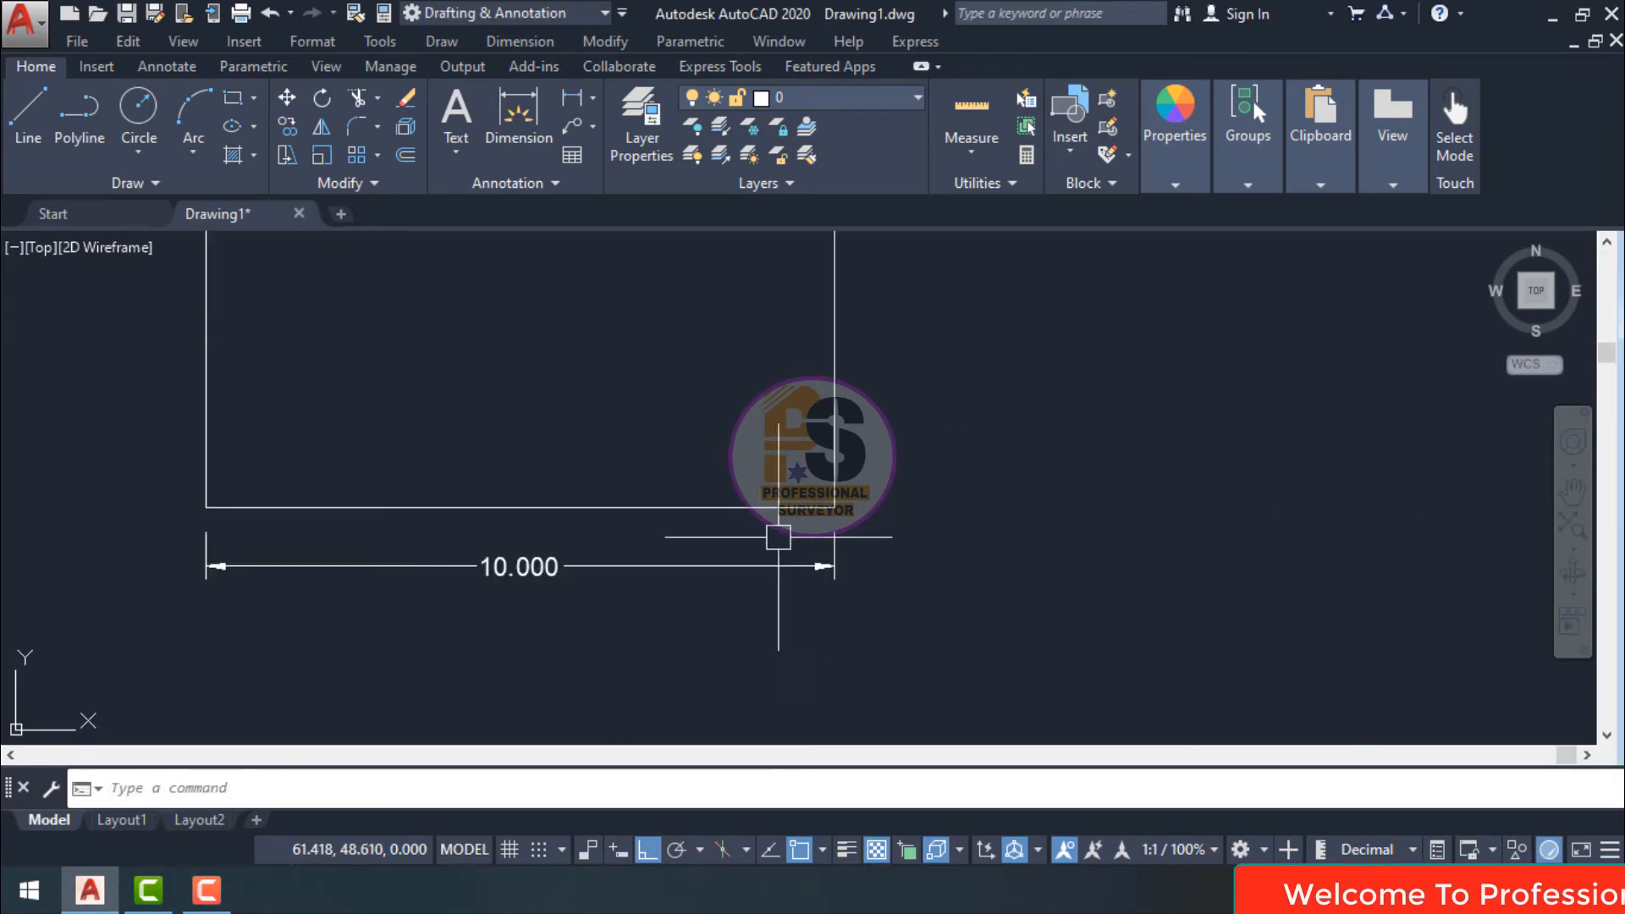
- Apply Stretch to the whole square, shifting it a short distance horizontally to the right from its right edge's midpoint
{"action": "middle_click_drag", "start_coordinate": [695, 362], "coordinate": [580, 516]}
{"action": "scroll", "coordinate": [607, 517], "scroll_direction": "down", "scroll_amount": 4}
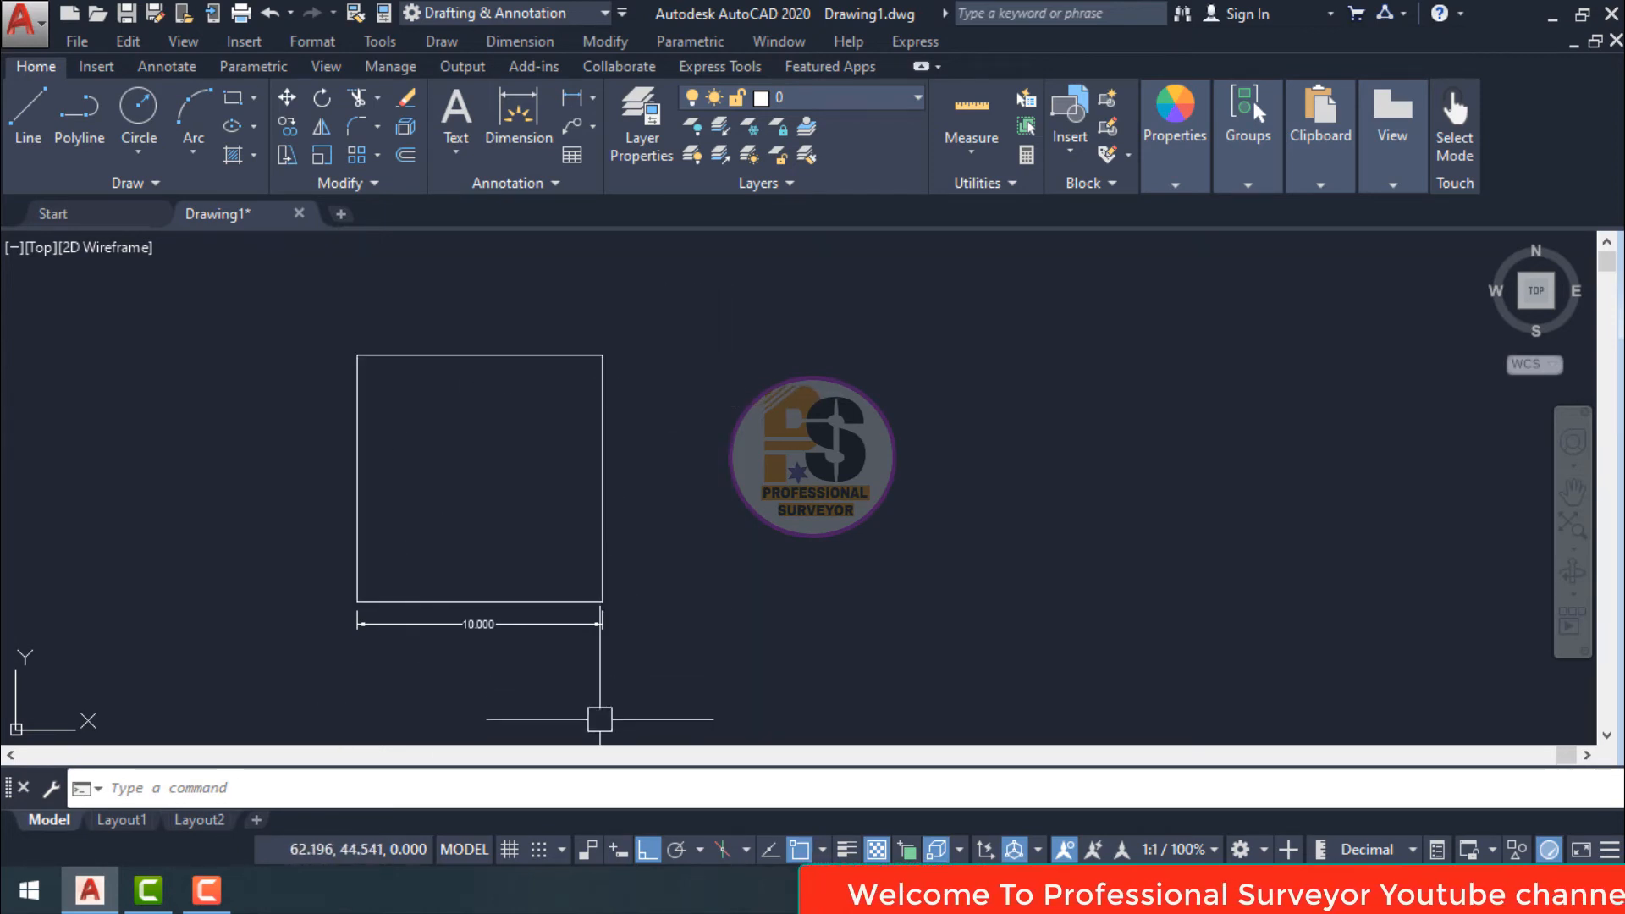
{"action": "type", "text": "s"}
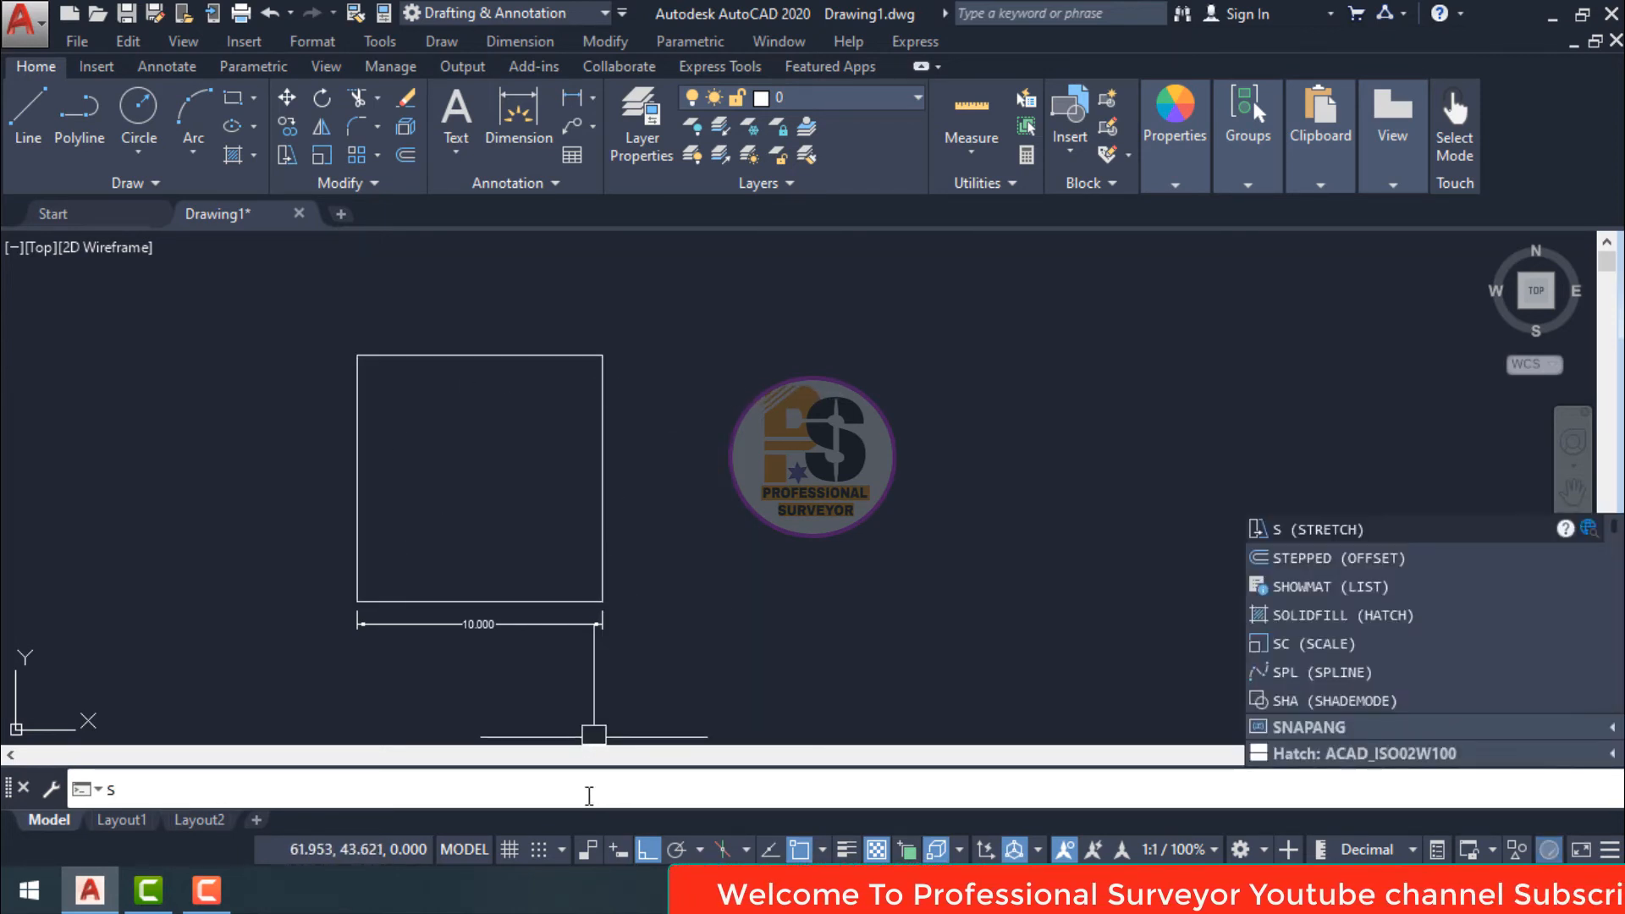
{"action": "key", "text": "Return"}
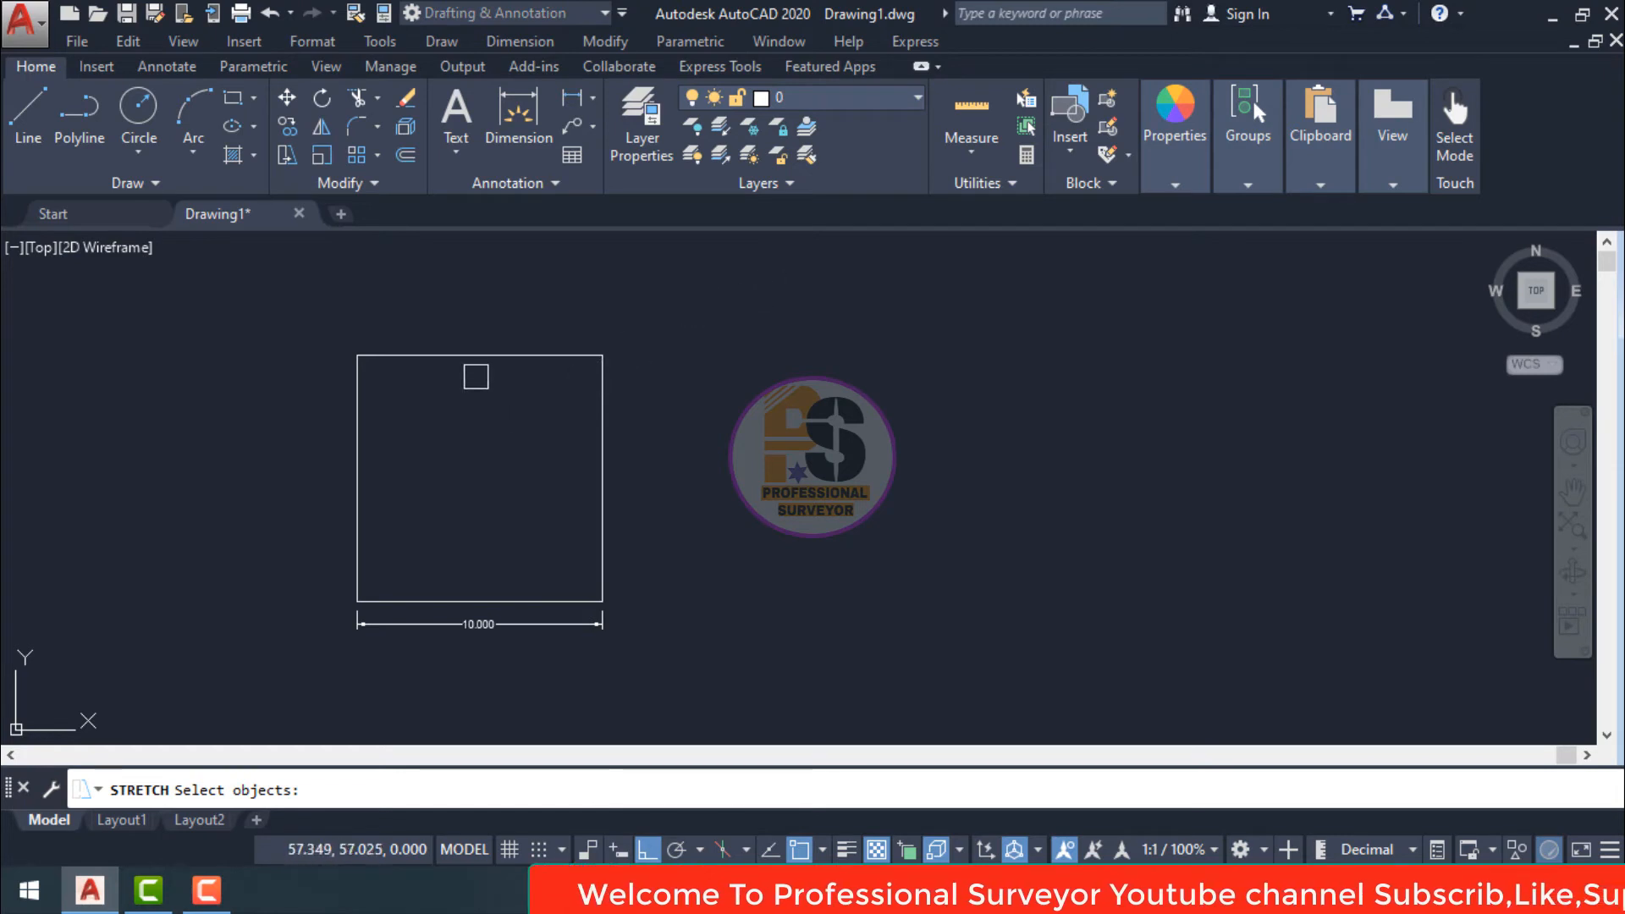
{"action": "left_click", "coordinate": [577, 358]}
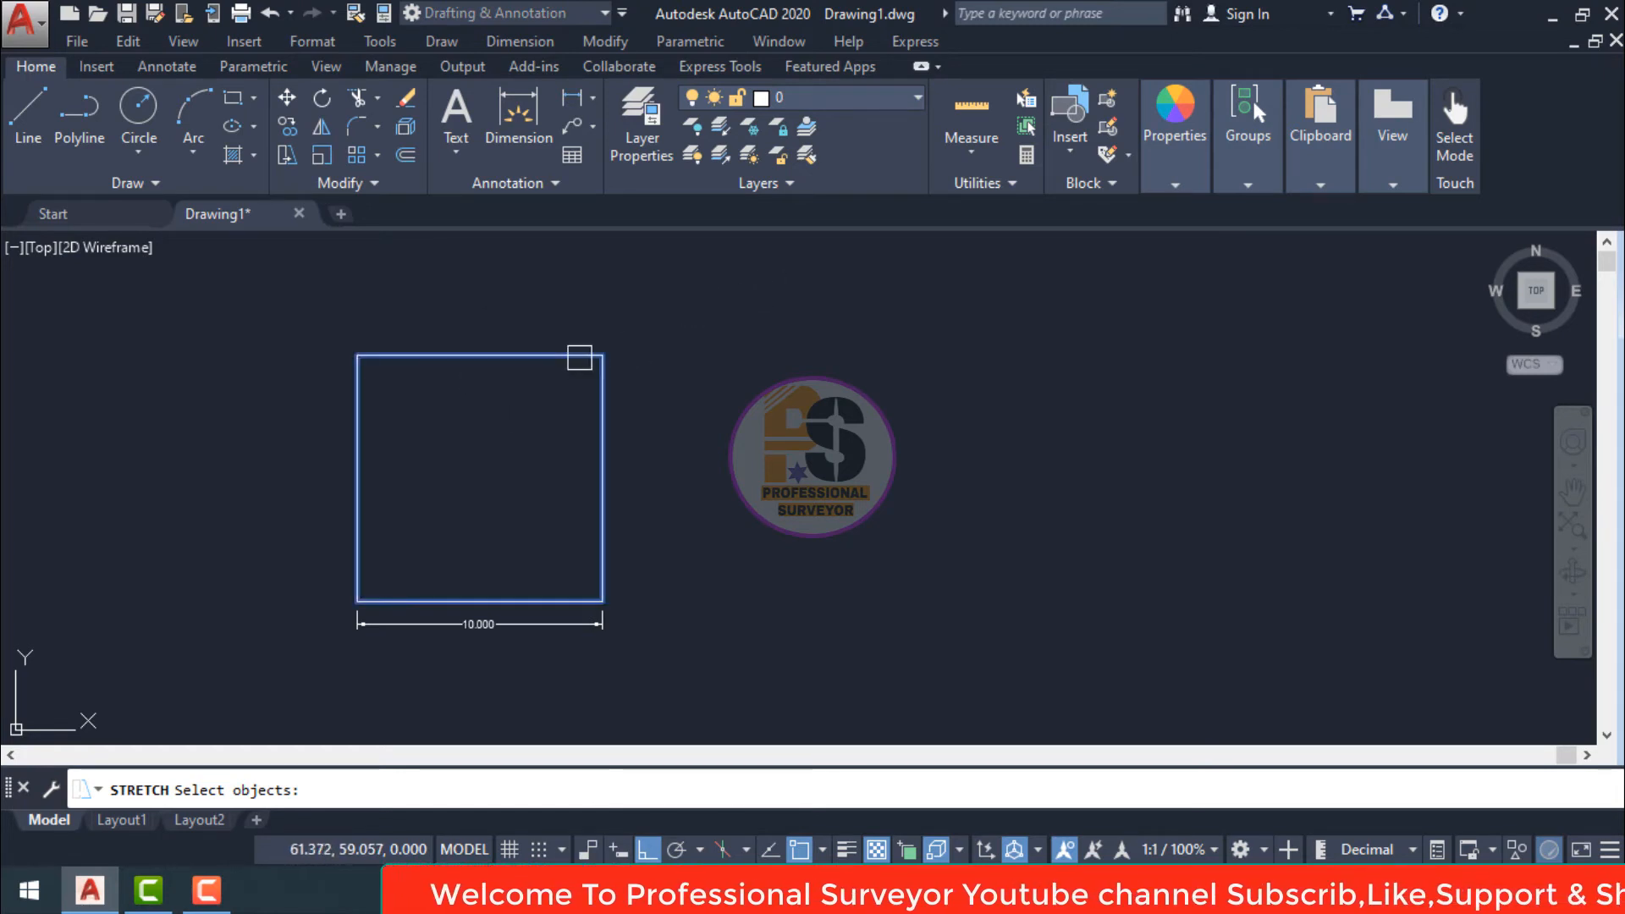
{"action": "key", "text": "Return"}
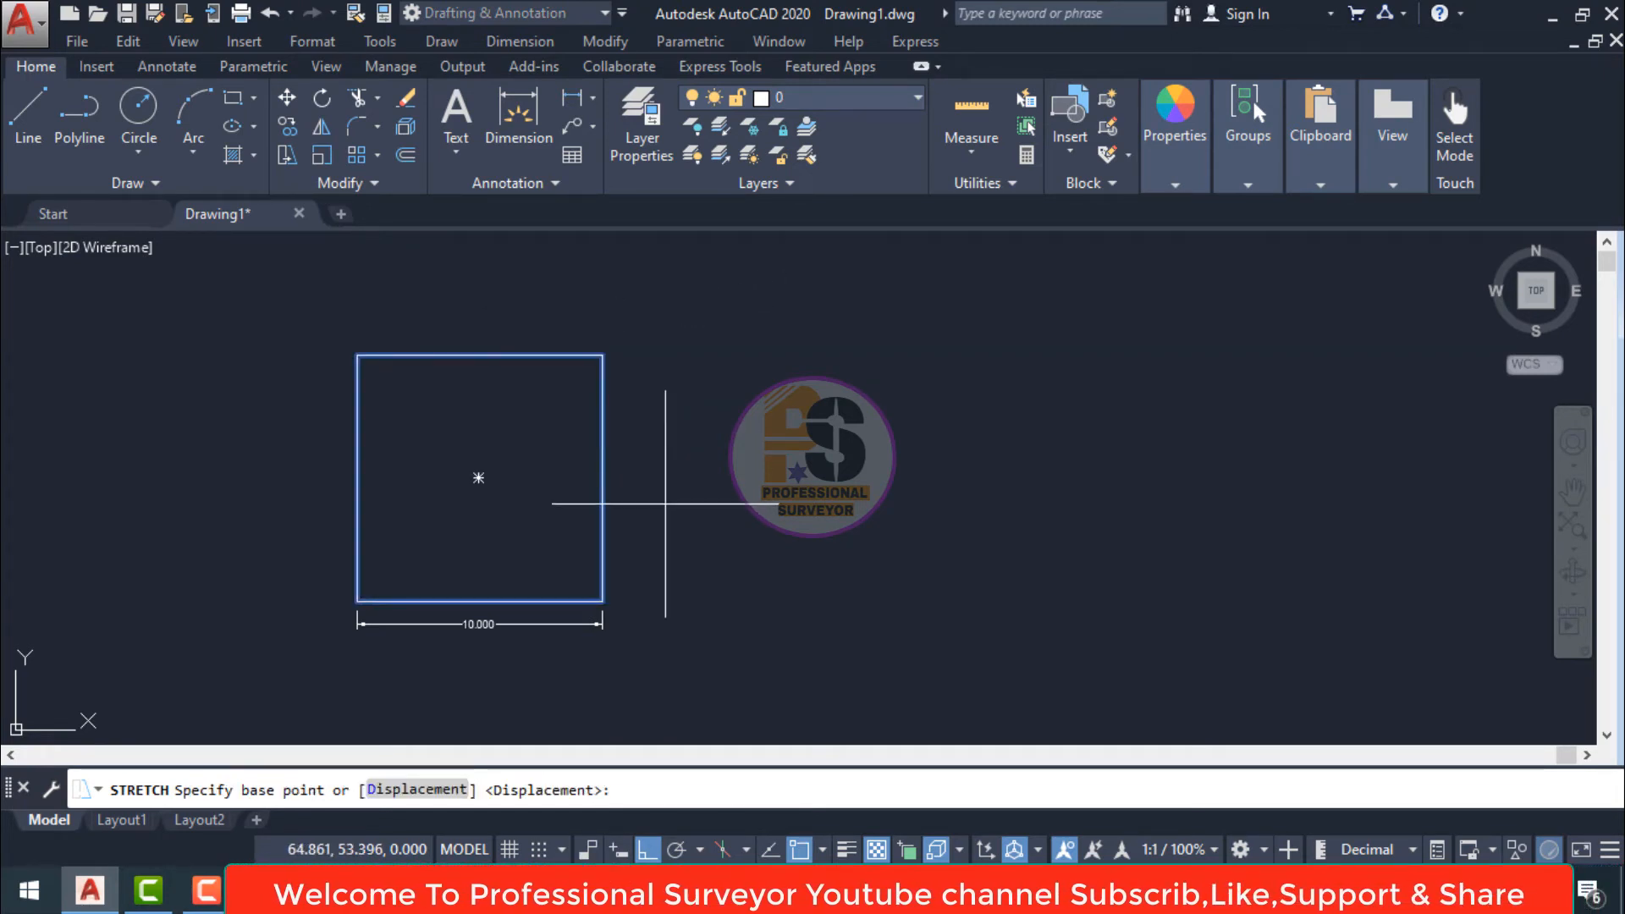
{"action": "left_click", "coordinate": [603, 479]}
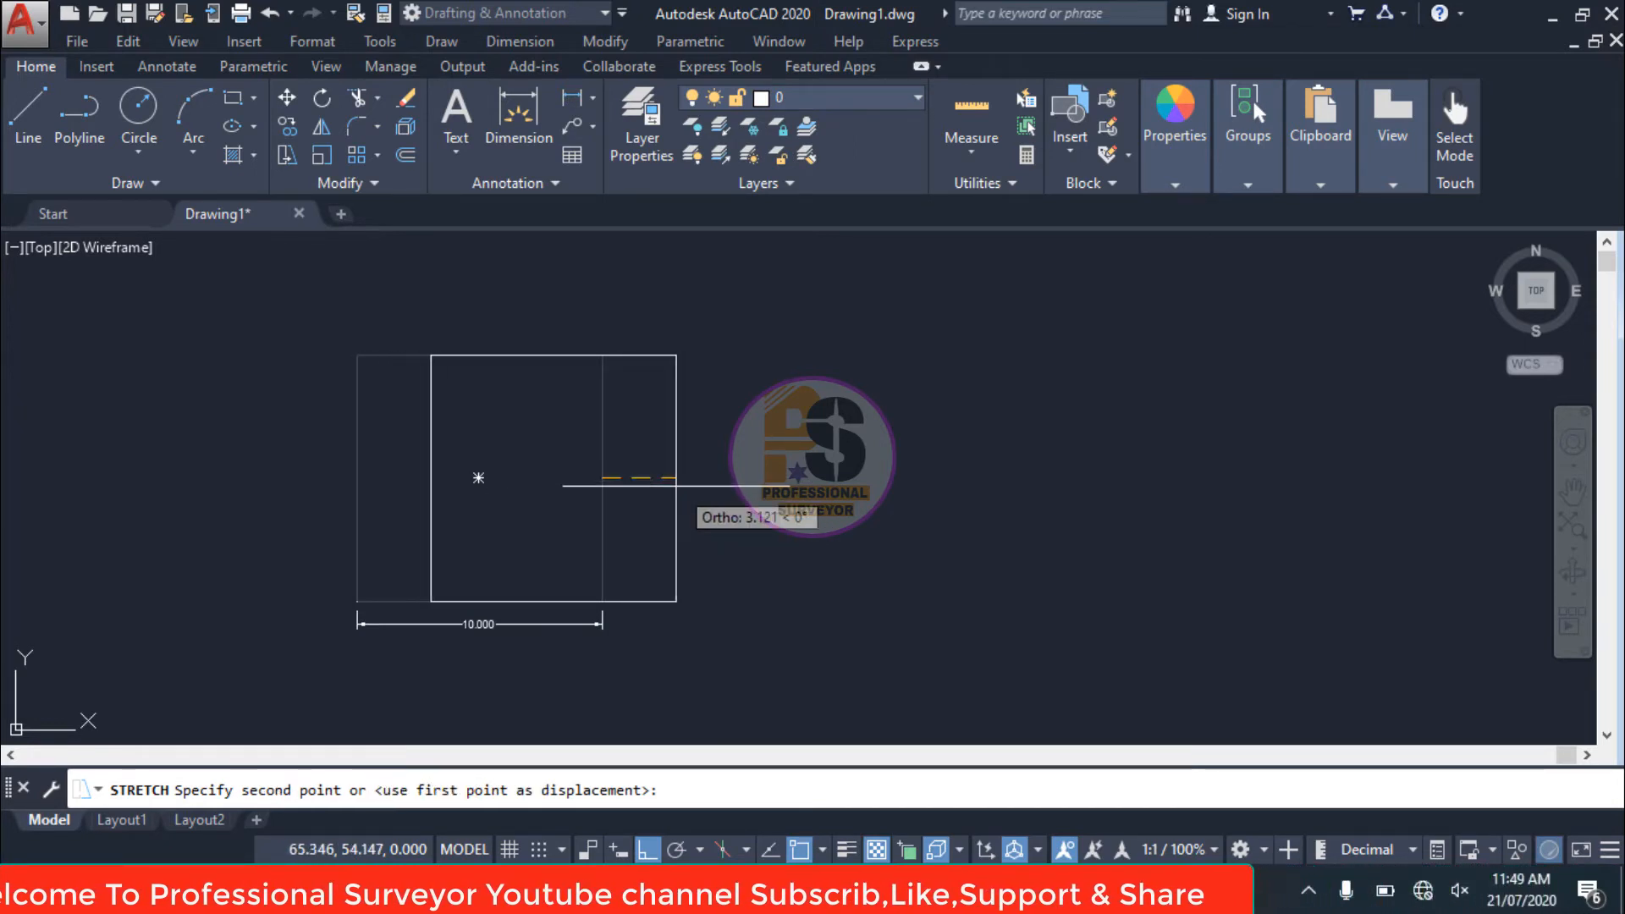
{"action": "left_click", "coordinate": [650, 480]}
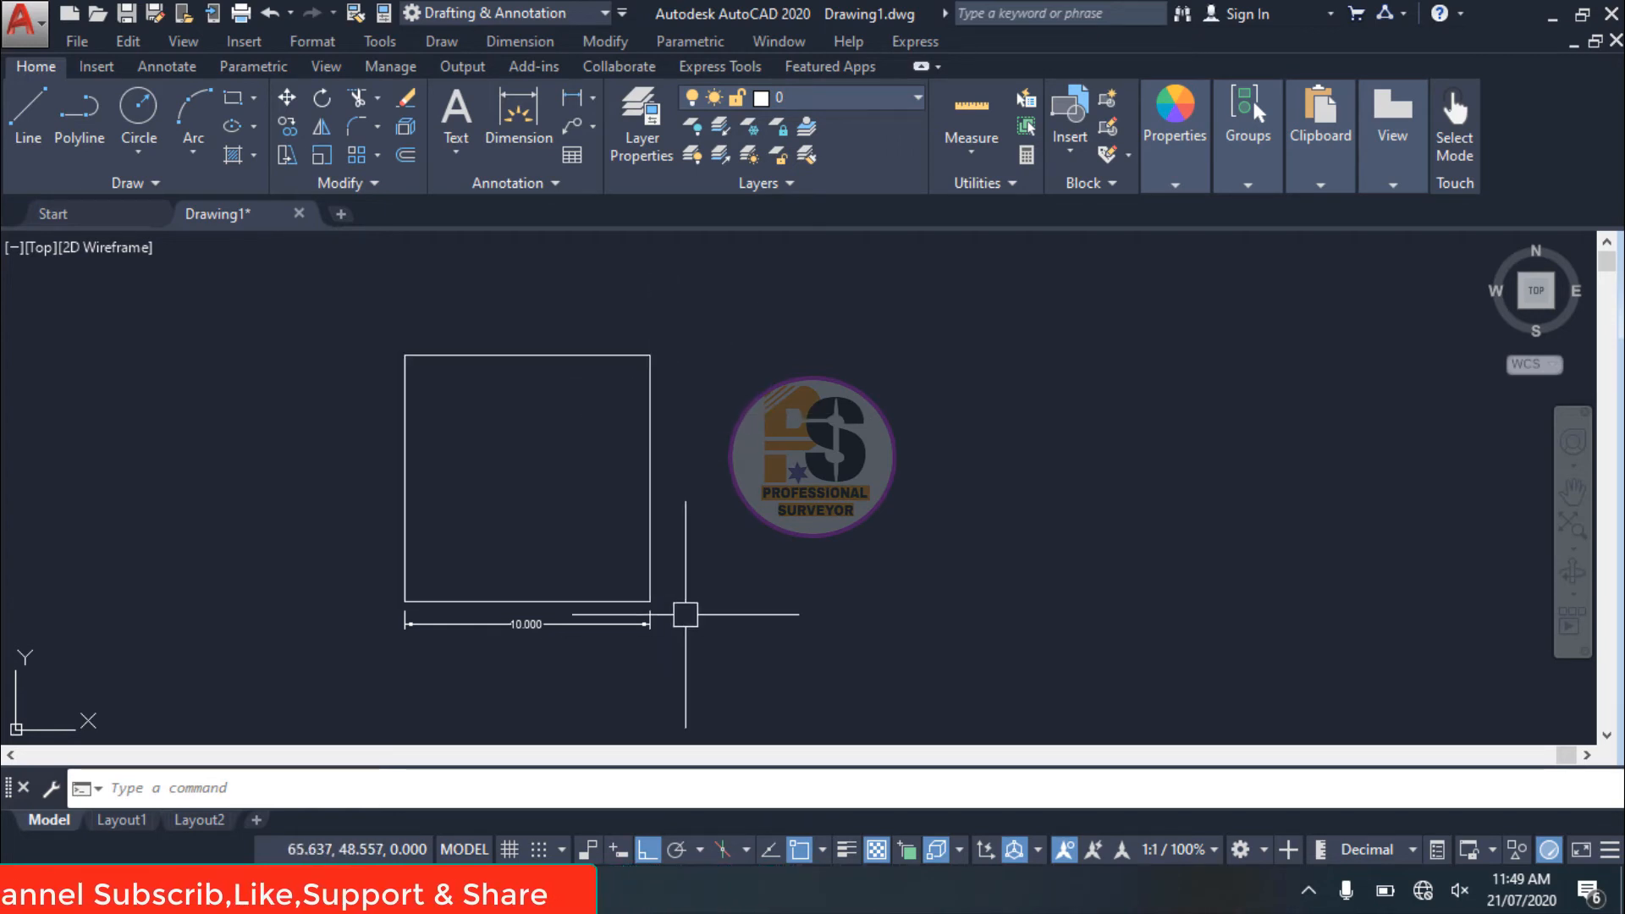
- Stretch the square's right side 2 units to the right from its midpoint, using a crossing selection that includes the dimension's right end
{"action": "type", "text": "s"}
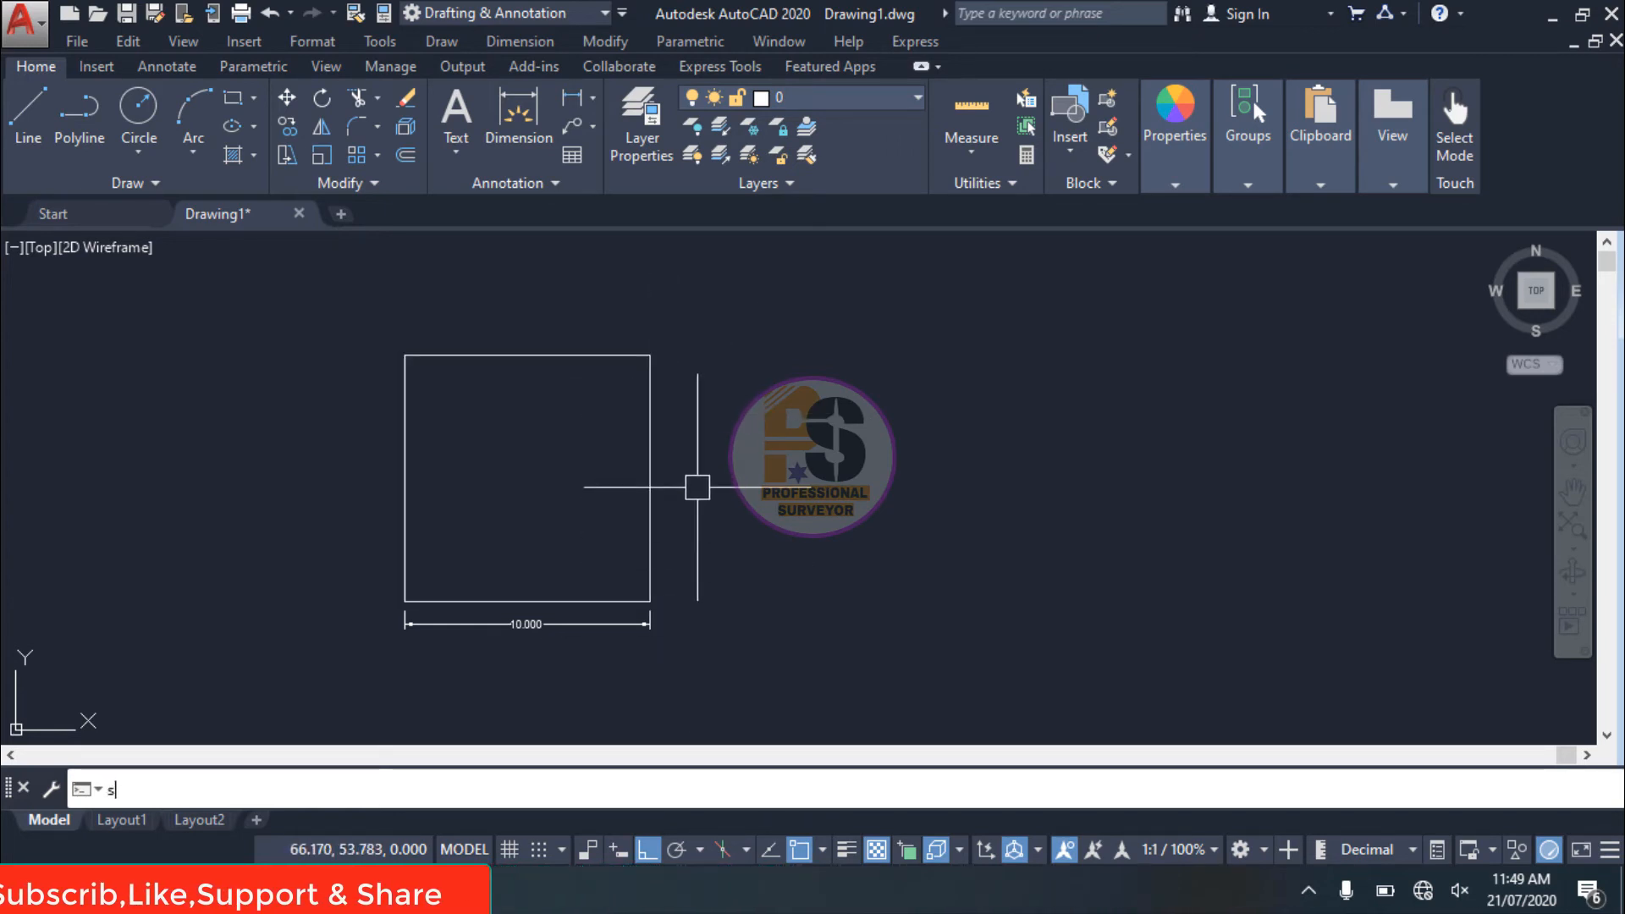
{"action": "key", "text": "Return"}
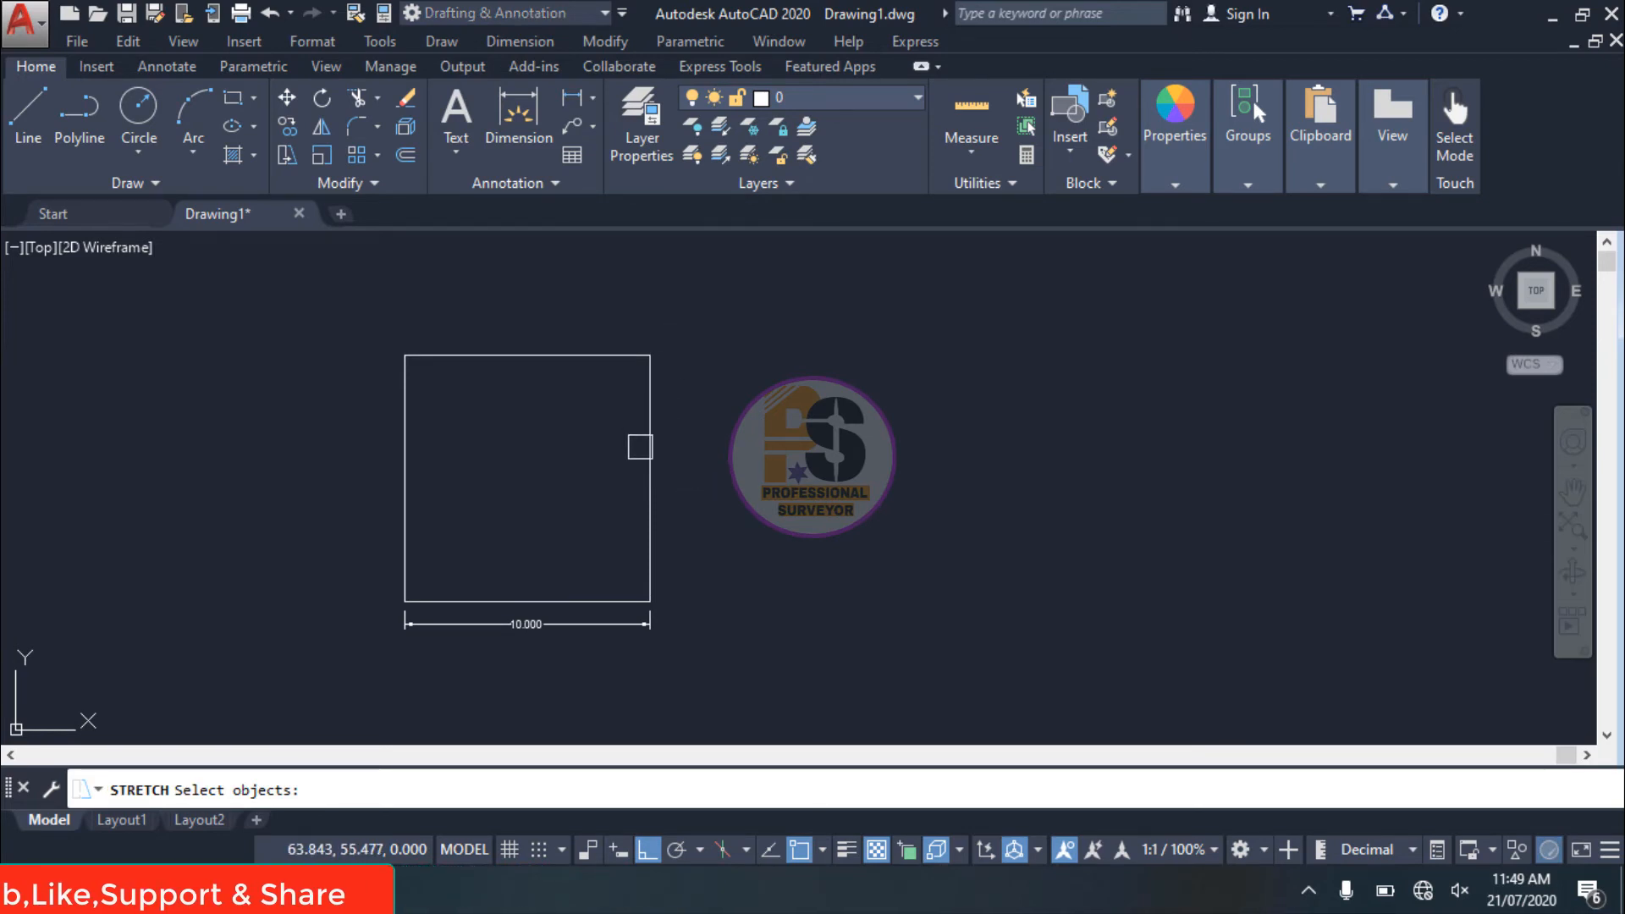
{"action": "left_click", "coordinate": [694, 321]}
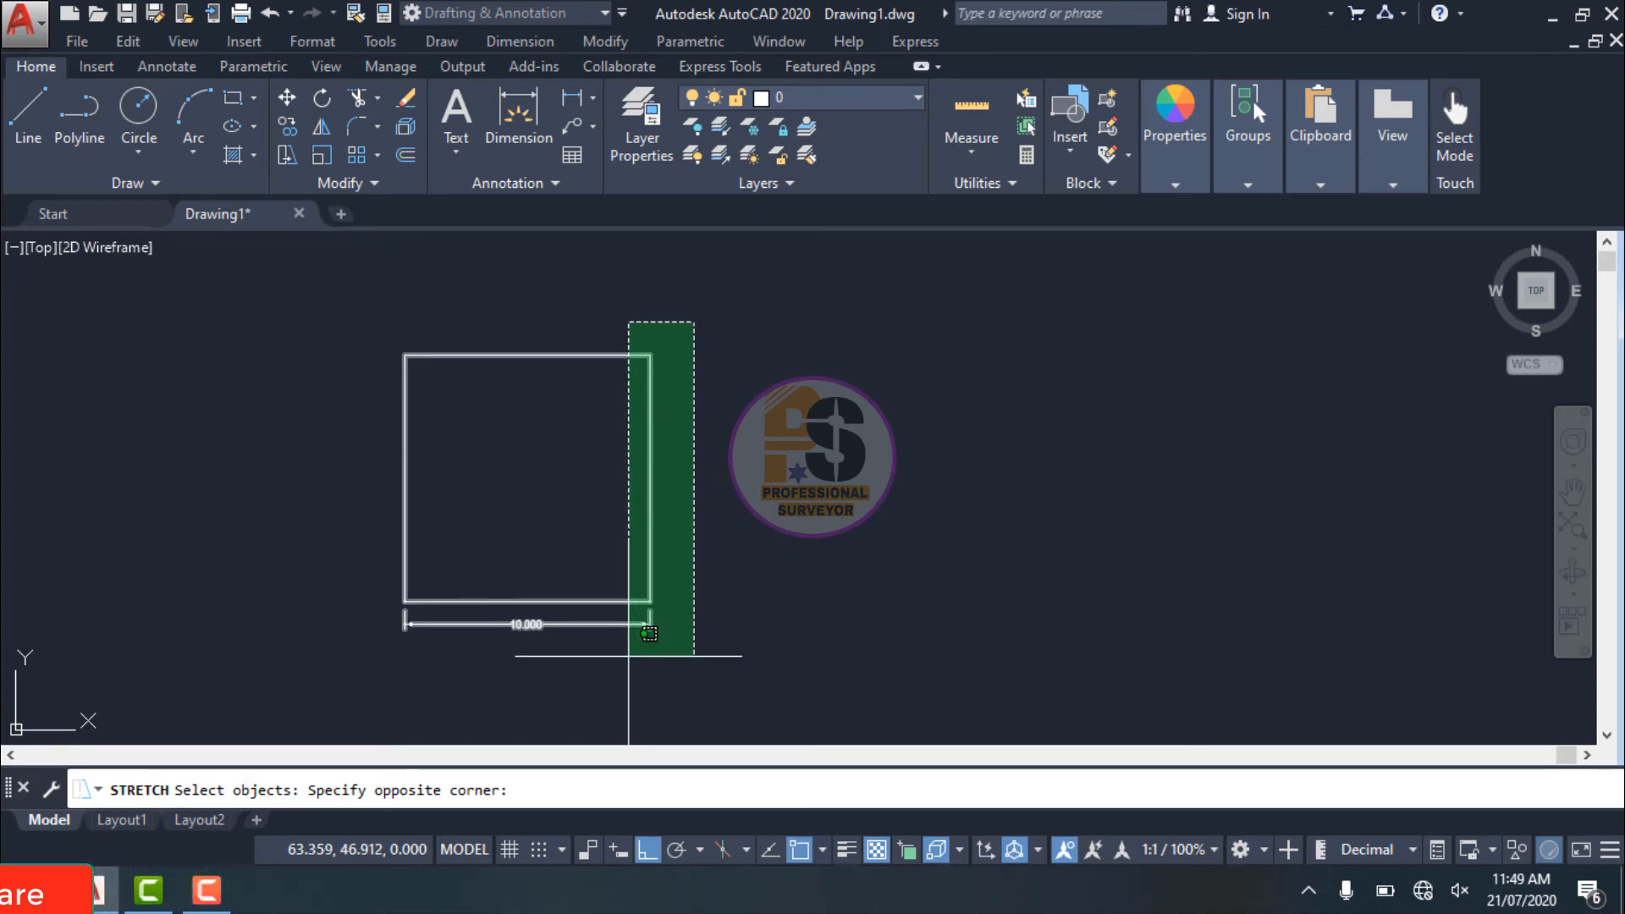
{"action": "left_click", "coordinate": [628, 655]}
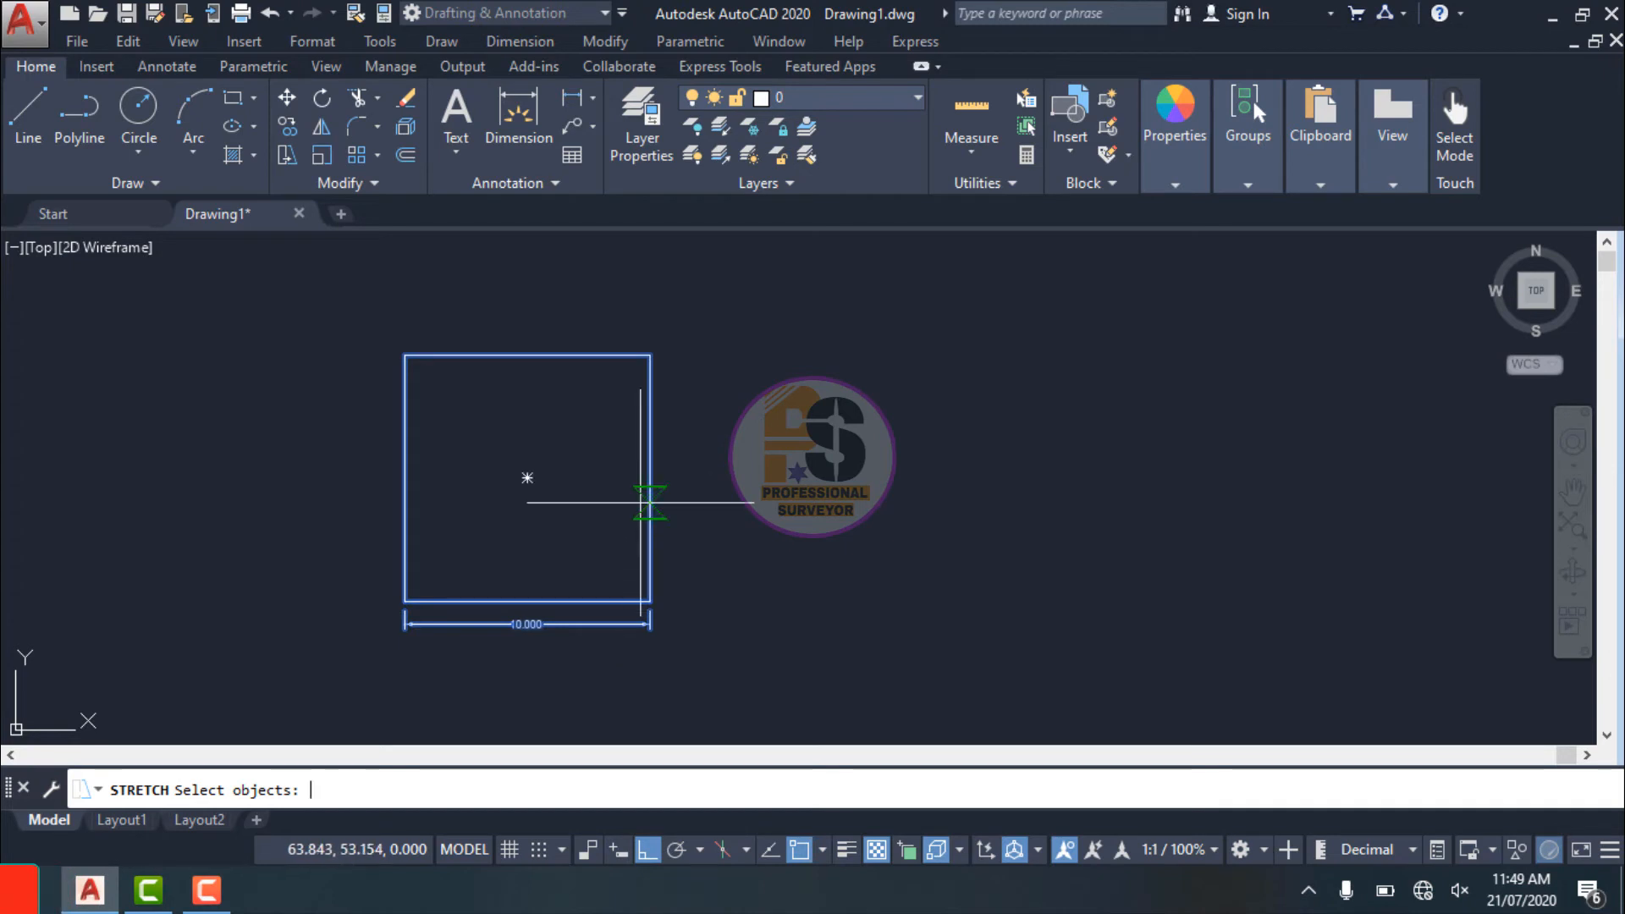
{"action": "key", "text": "Return"}
{"action": "left_click", "coordinate": [650, 478]}
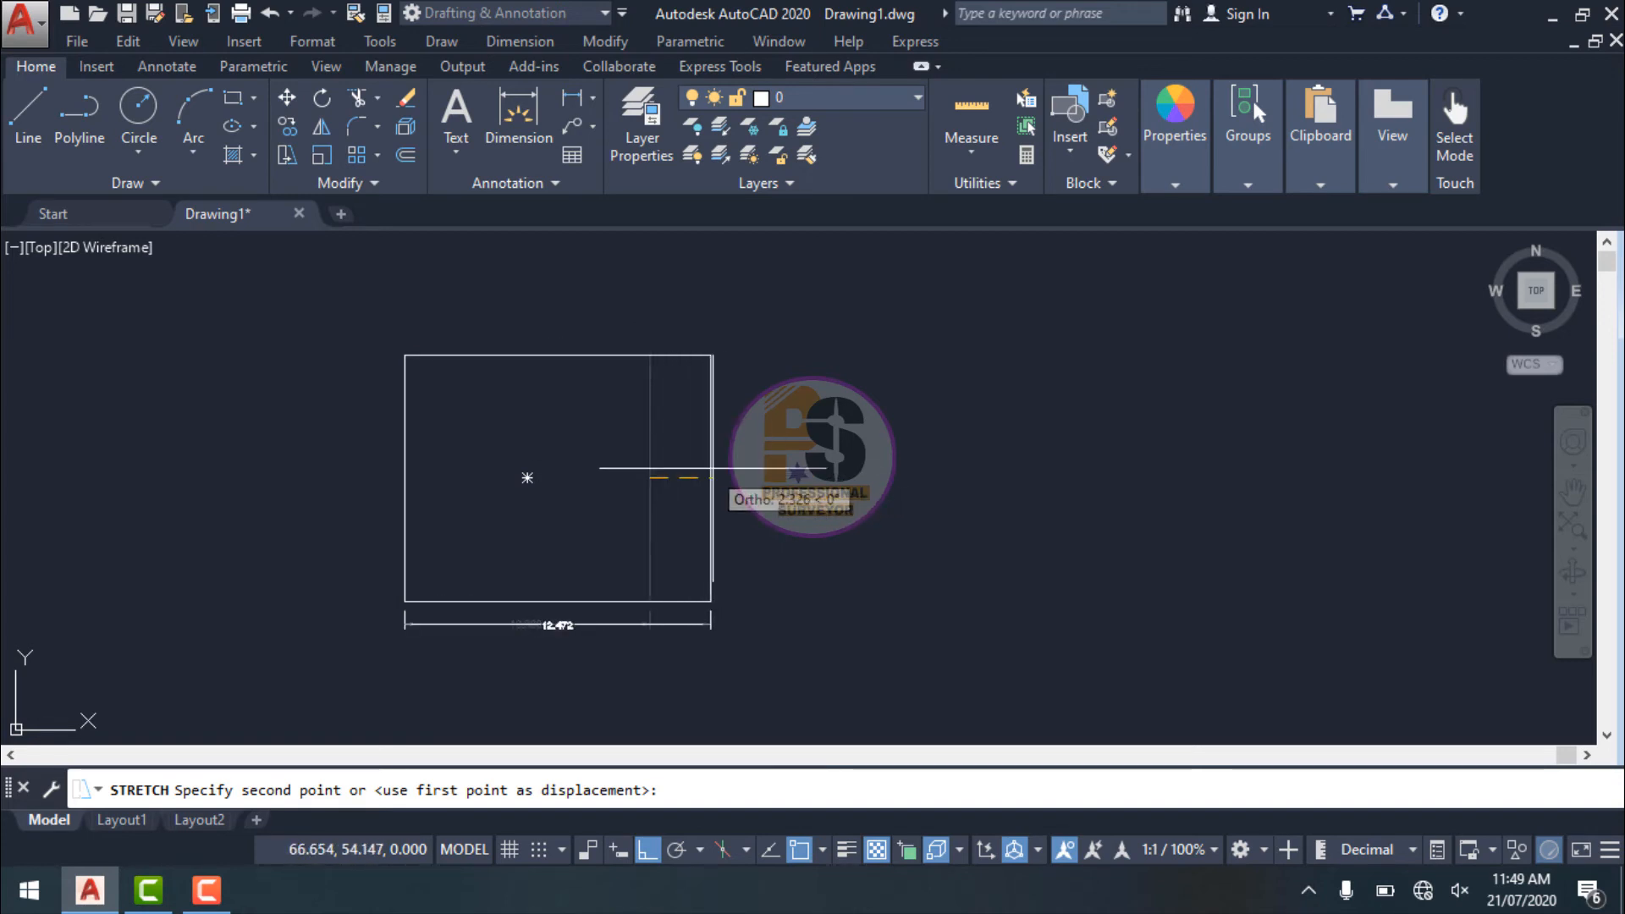
{"action": "type", "text": "2"}
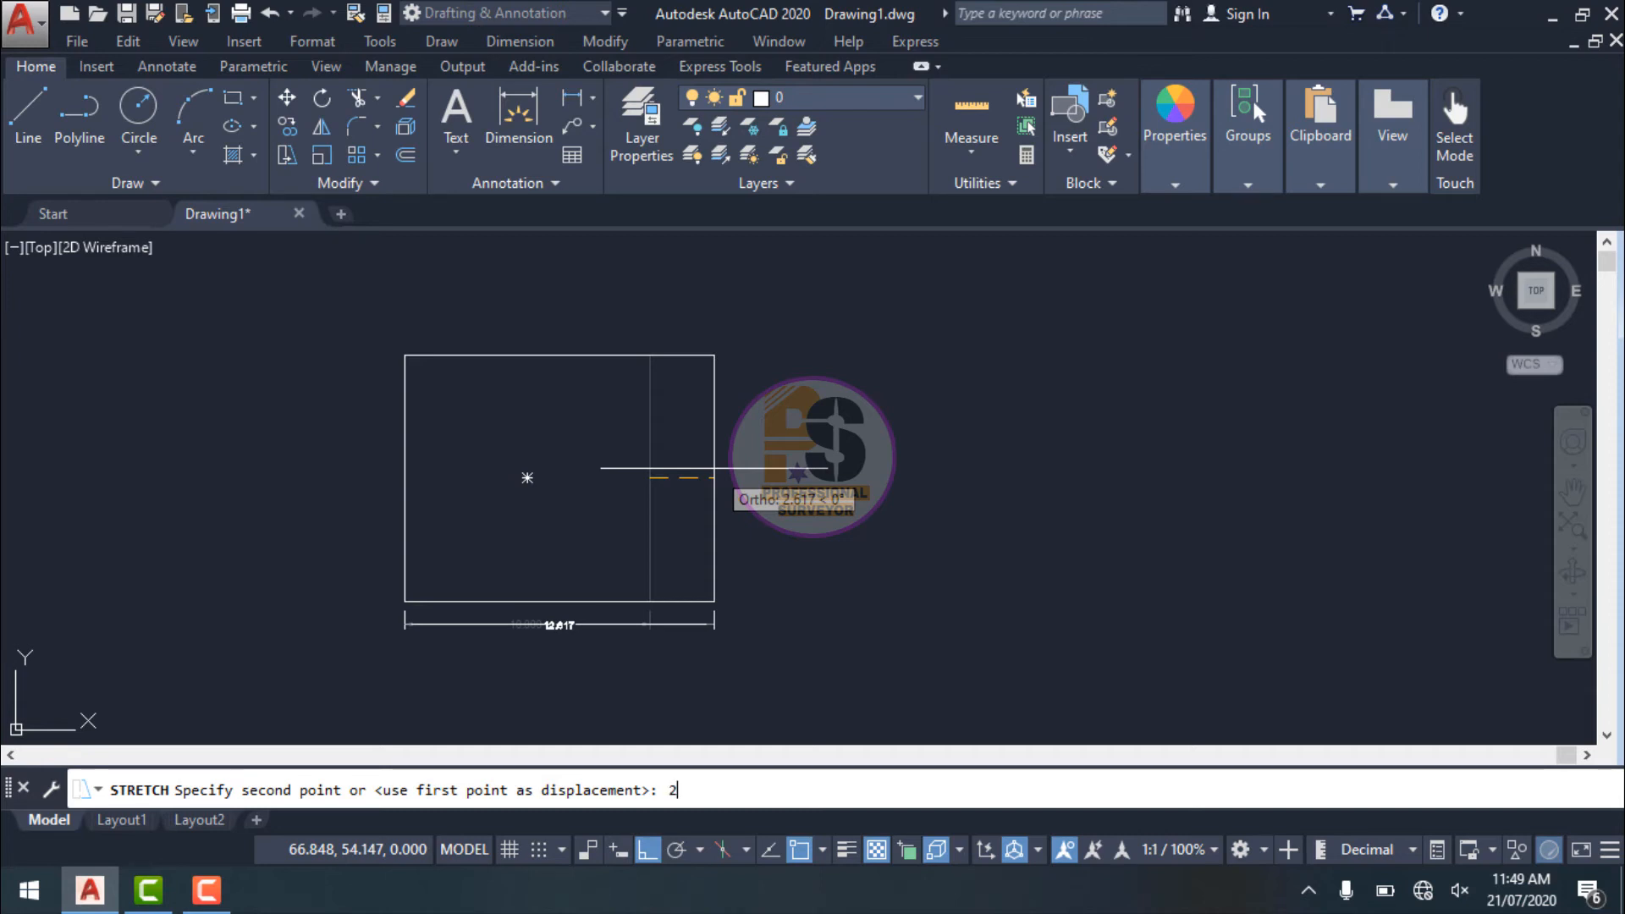
{"action": "key", "text": "Return"}
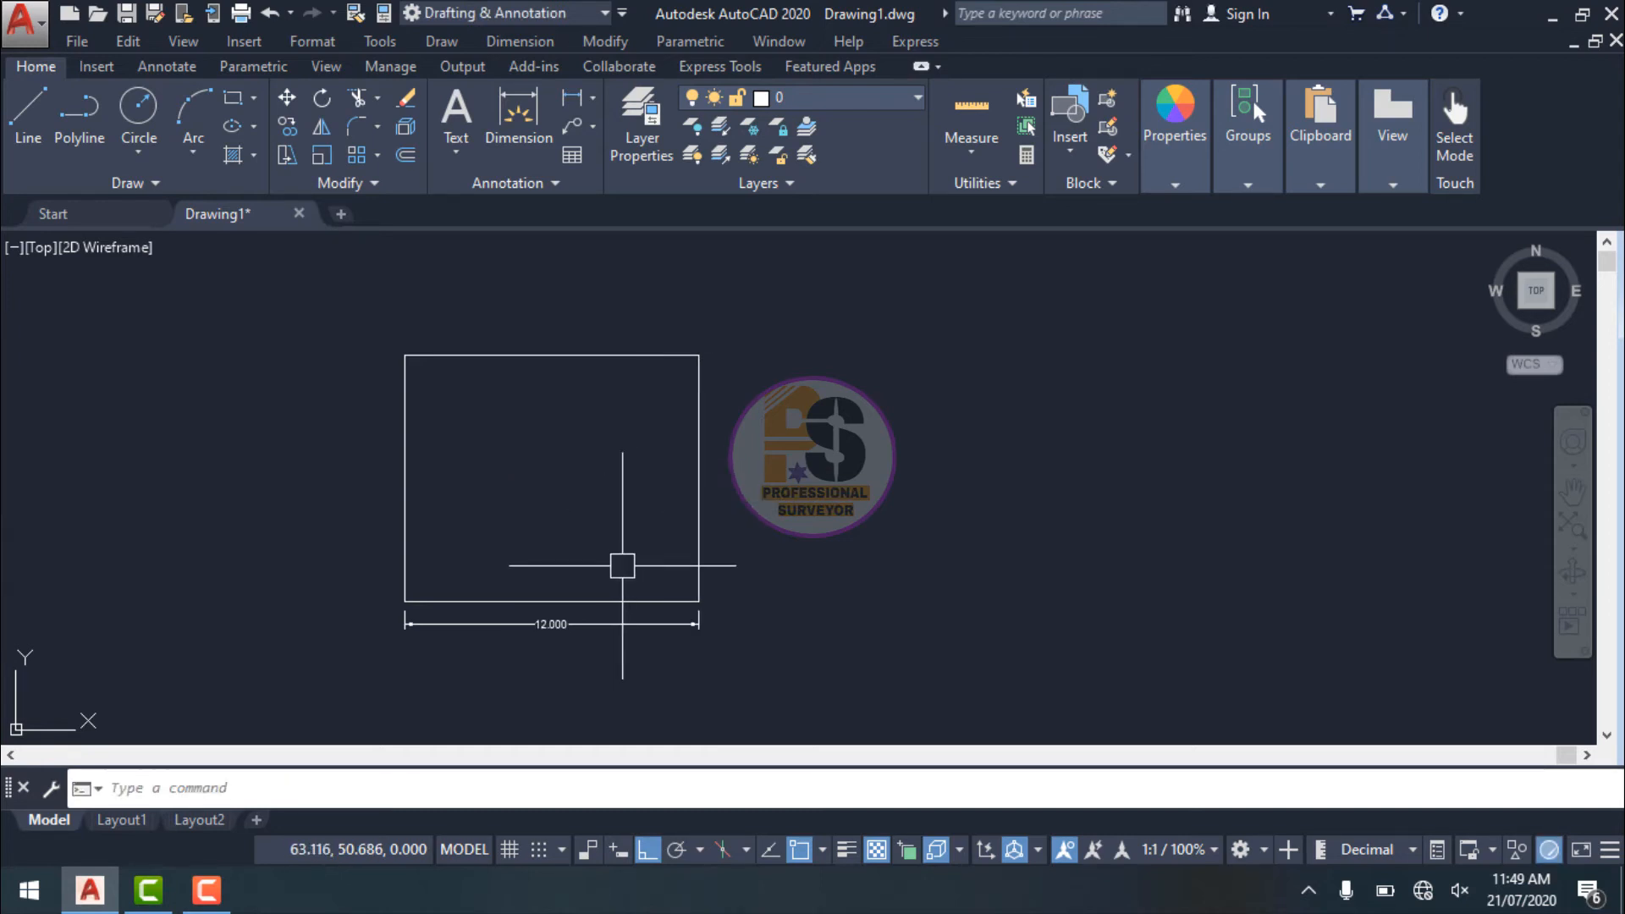
- Draw a horizontal line 5 units long in the empty space to the right of the rectangle
{"action": "scroll", "coordinate": [588, 605], "scroll_direction": "up", "scroll_amount": 2}
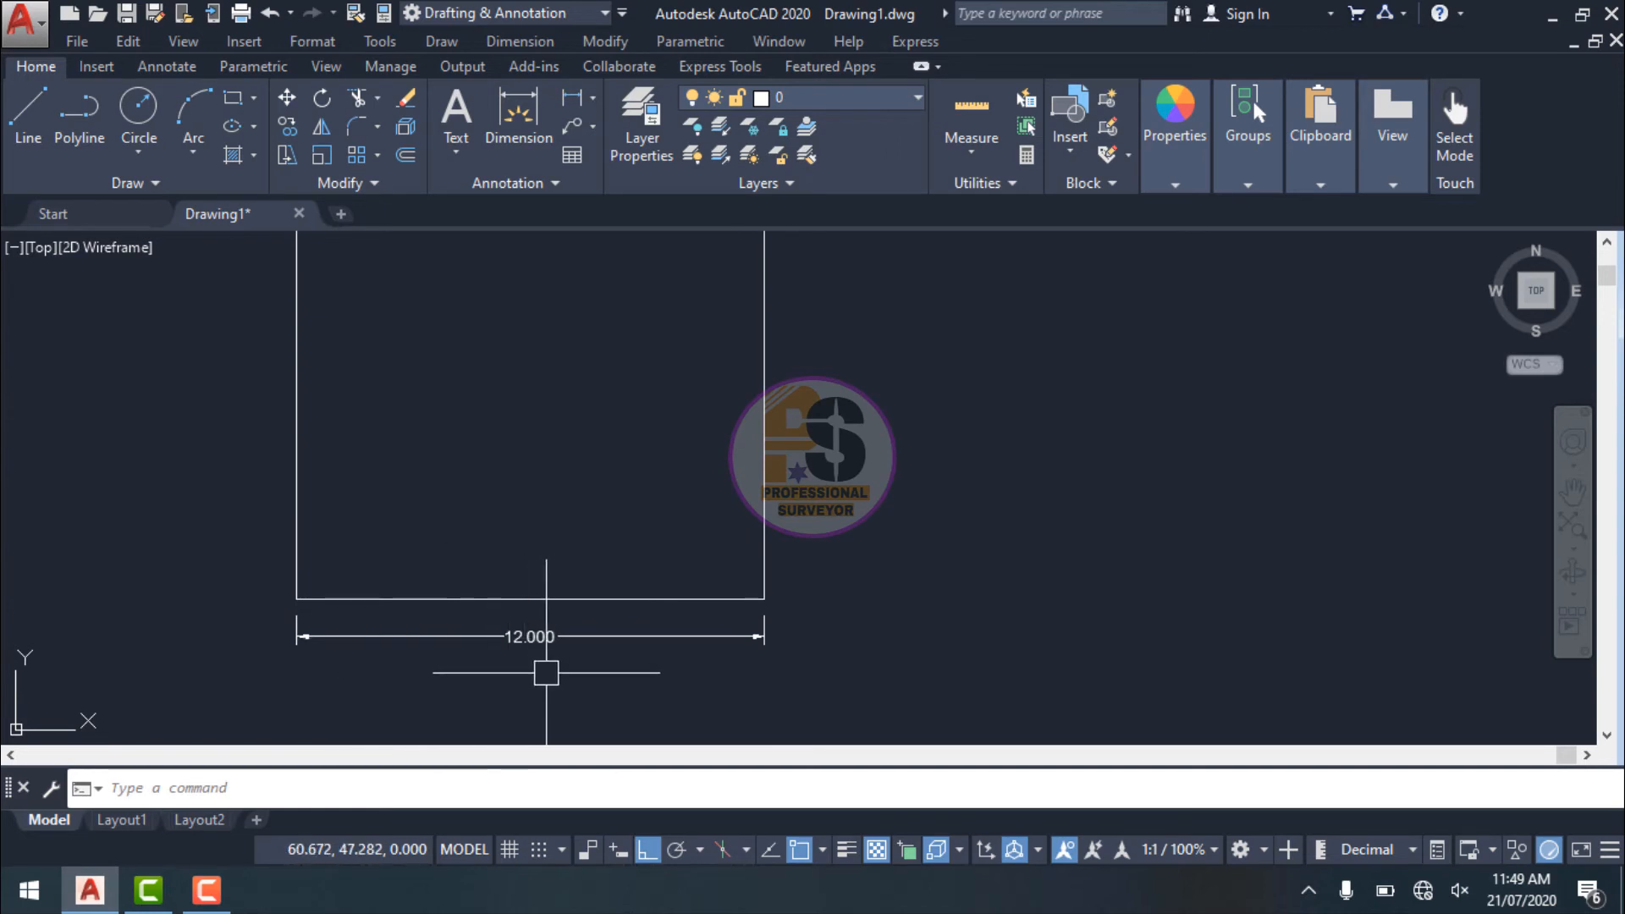
{"action": "scroll", "coordinate": [521, 536], "scroll_direction": "down", "scroll_amount": 2}
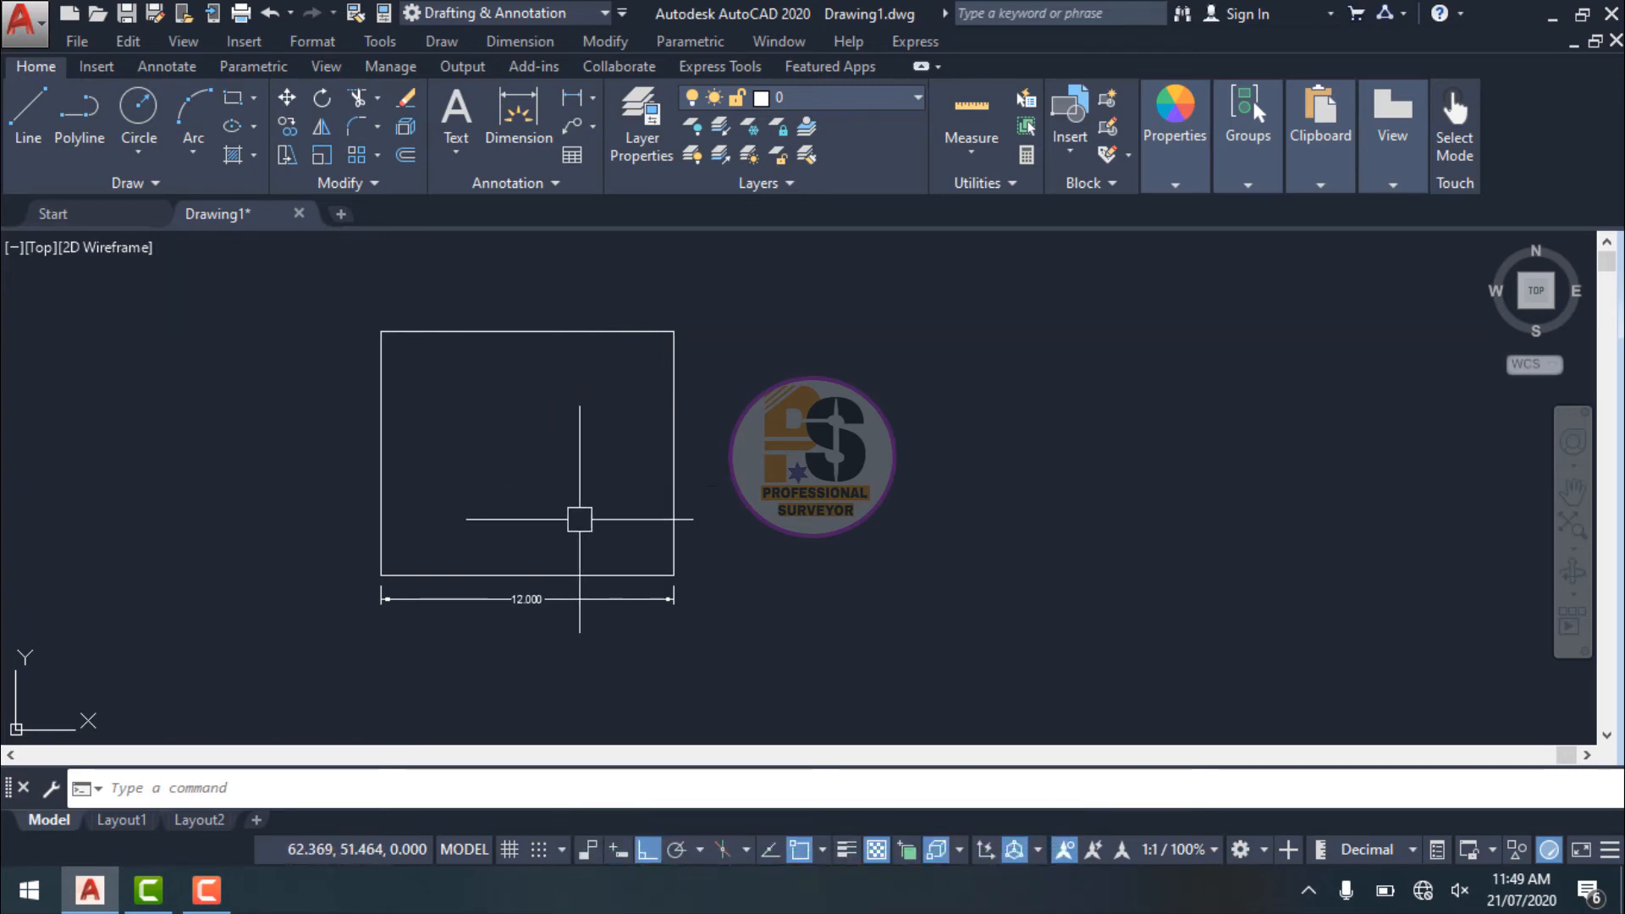
{"action": "scroll", "coordinate": [595, 510], "scroll_direction": "up", "scroll_amount": 1}
{"action": "scroll", "coordinate": [590, 512], "scroll_direction": "down", "scroll_amount": 2}
{"action": "middle_click_drag", "start_coordinate": [588, 512], "coordinate": [336, 555]}
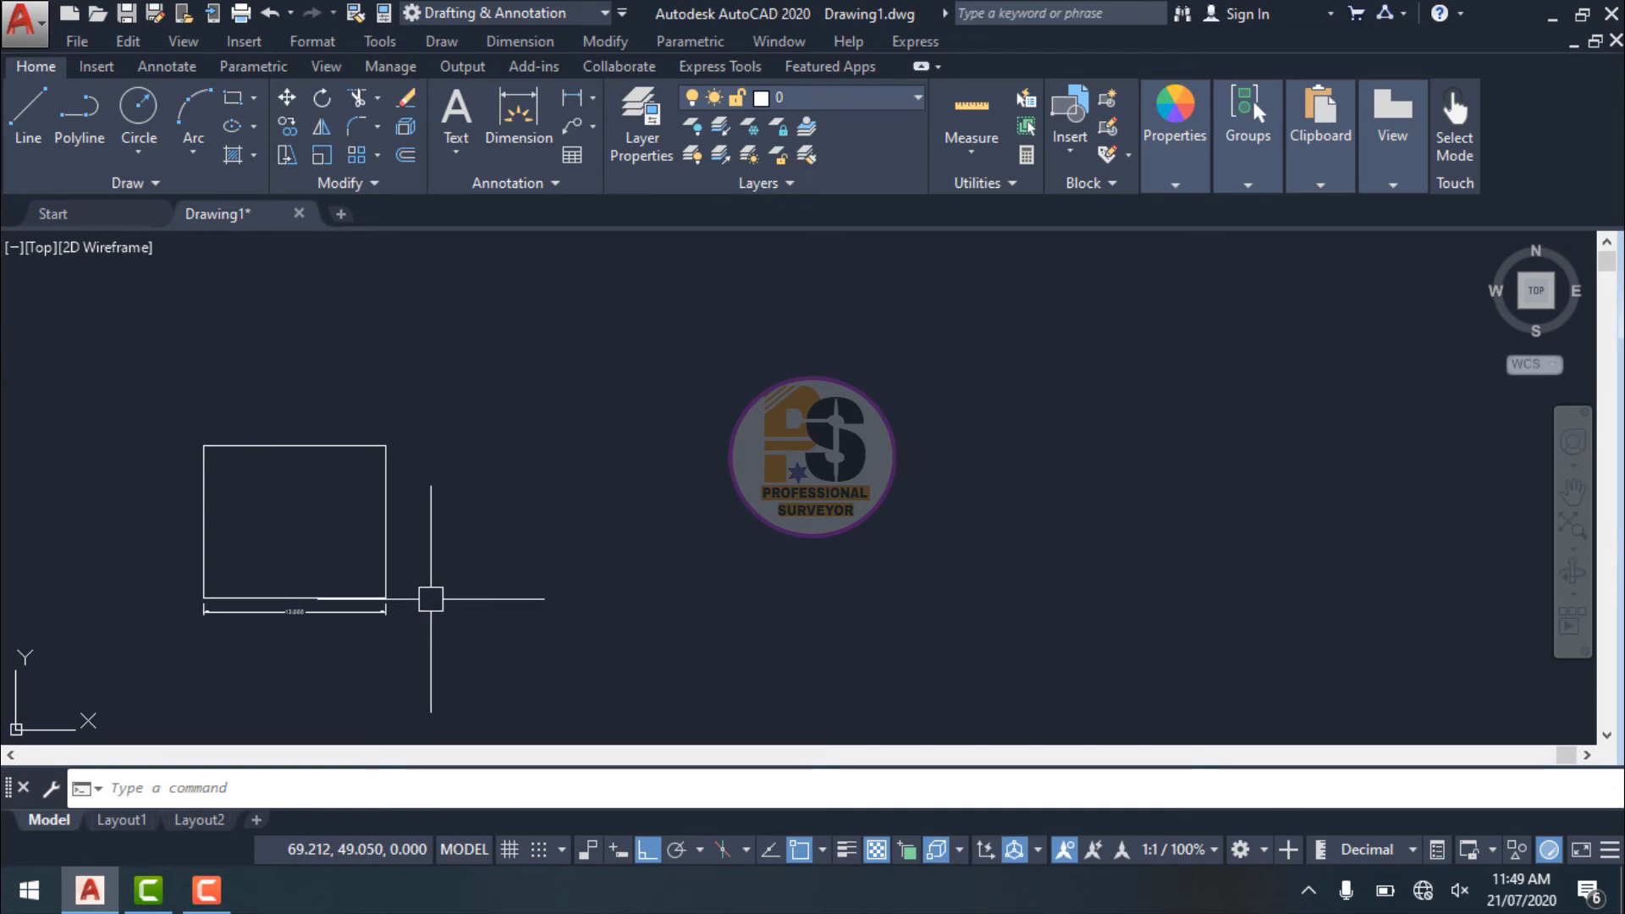
{"action": "scroll", "coordinate": [363, 599], "scroll_direction": "up", "scroll_amount": 2}
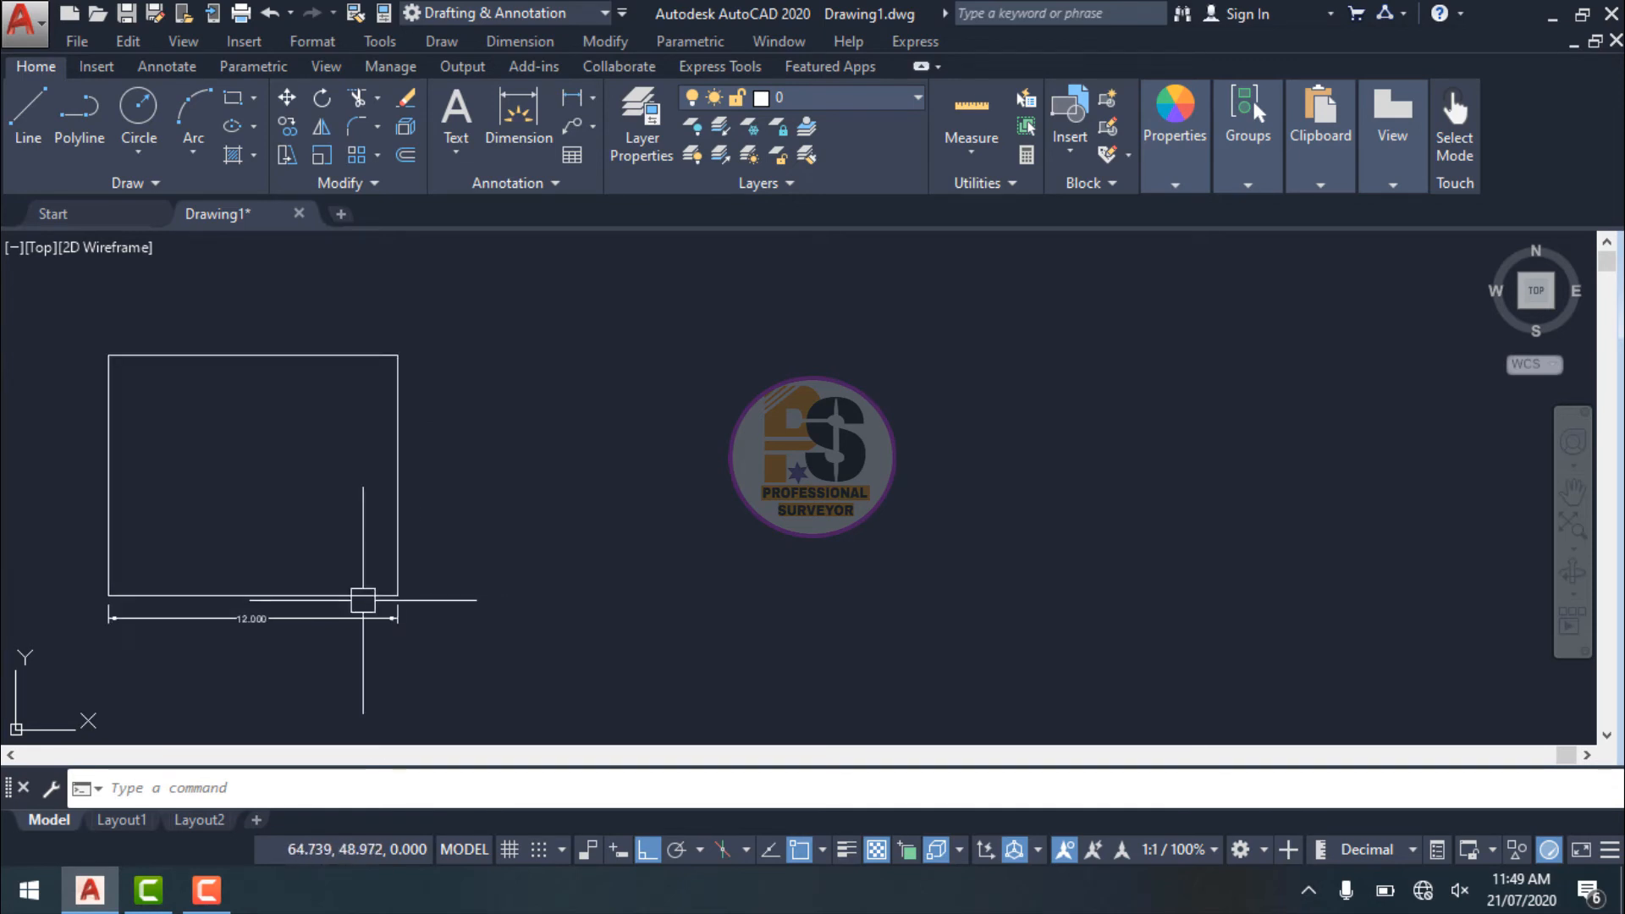
{"action": "type", "text": "l"}
{"action": "key", "text": "Return"}
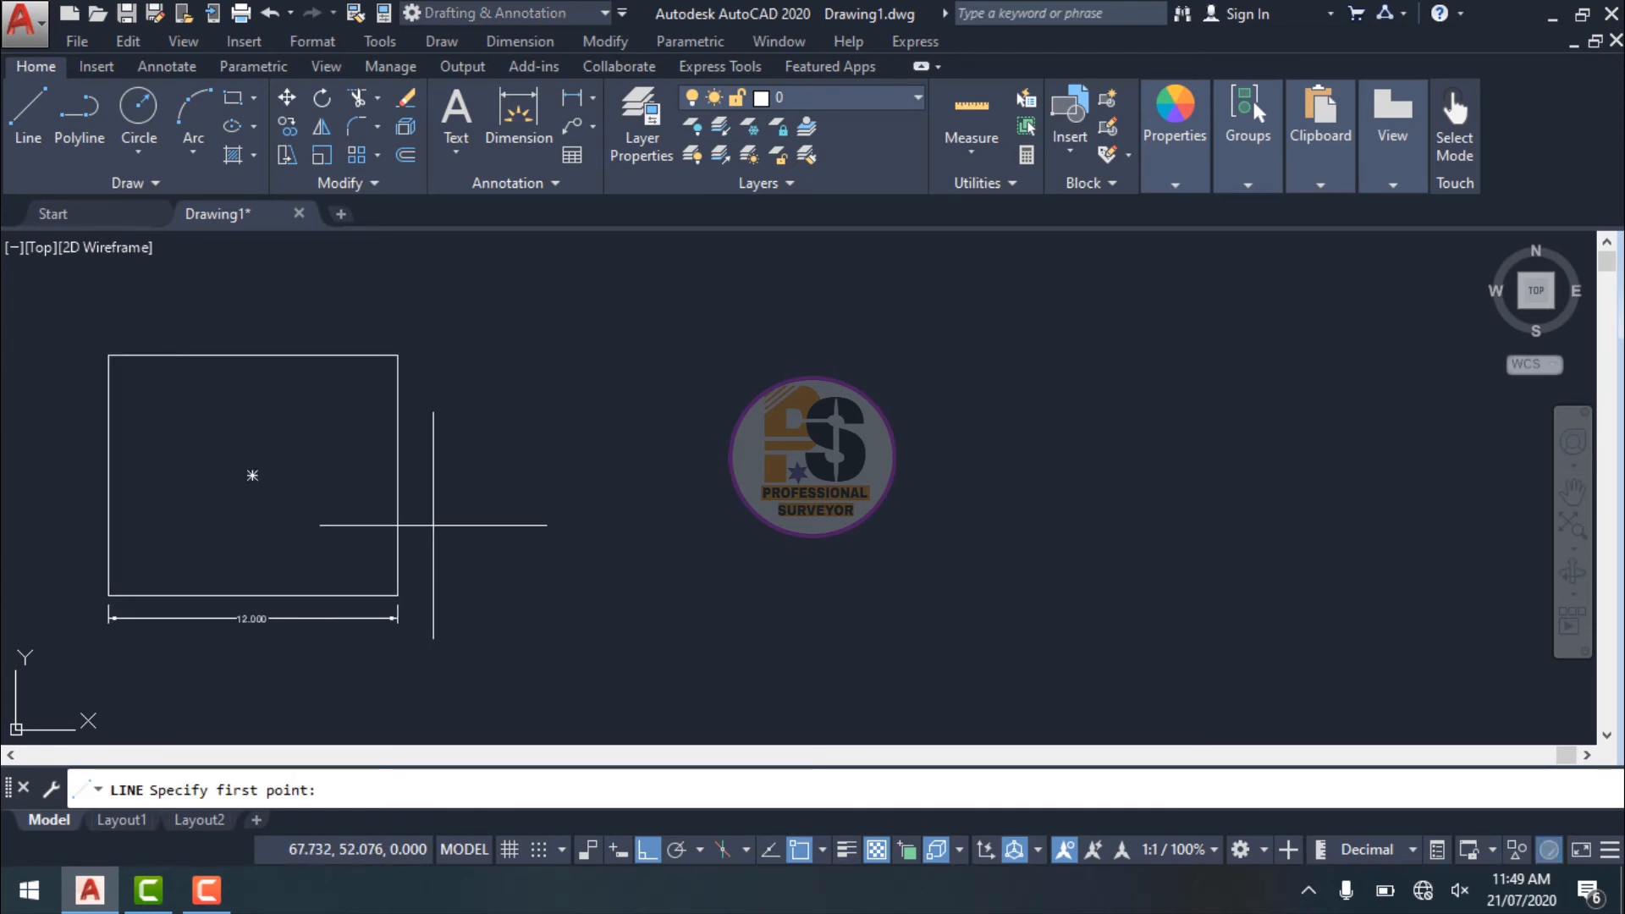
{"action": "left_click", "coordinate": [432, 524]}
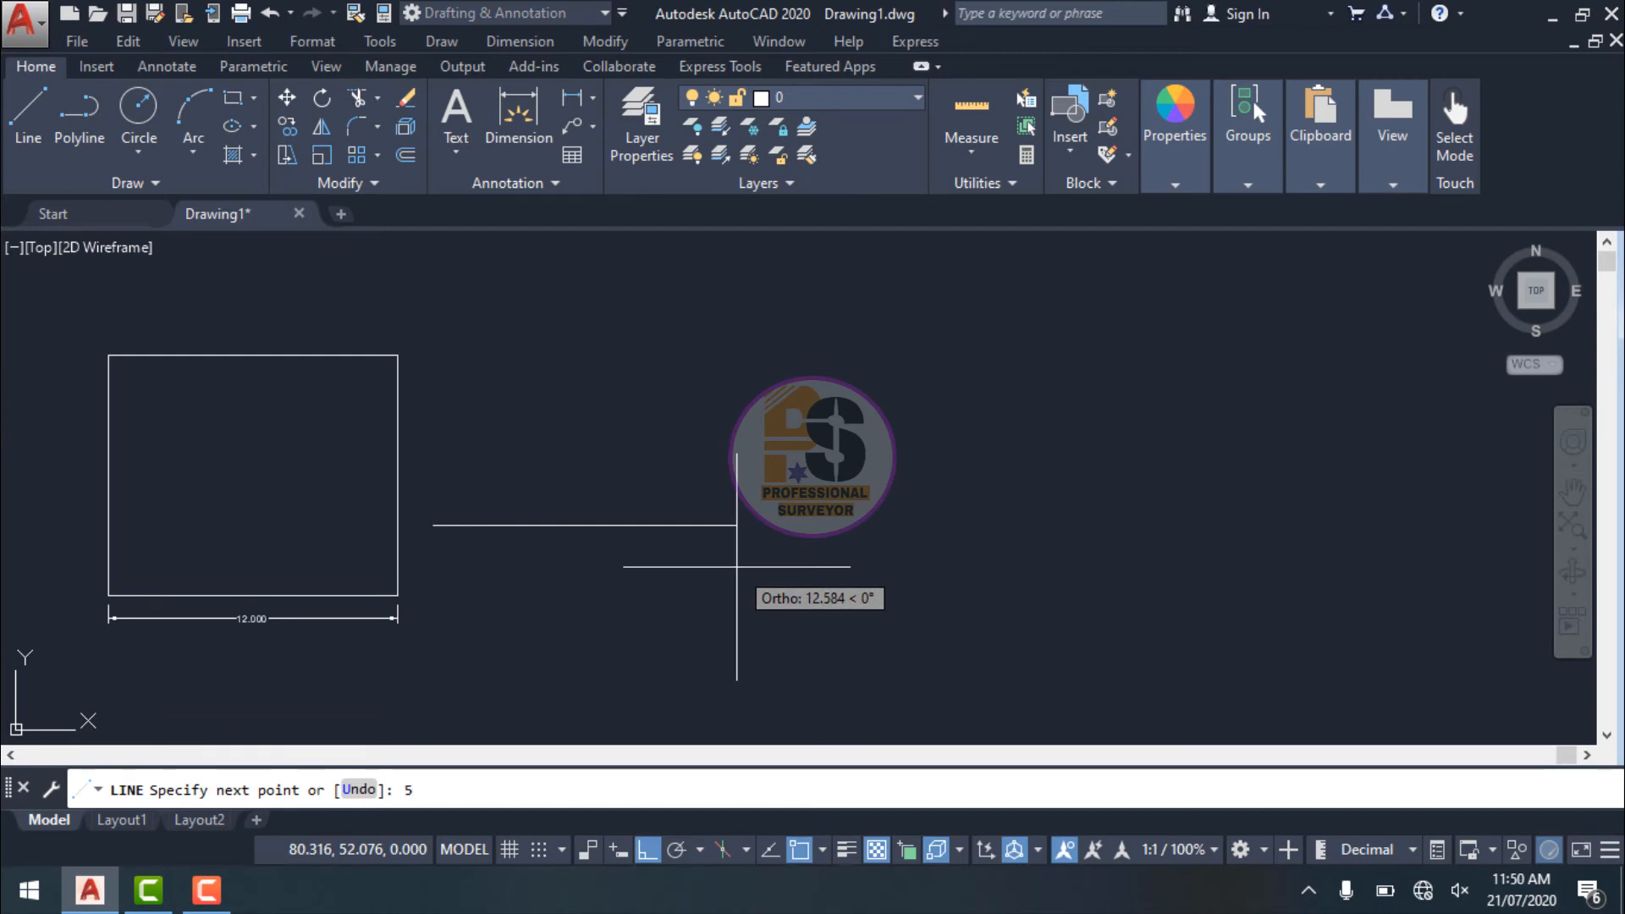
{"action": "type", "text": "5"}
{"action": "key", "text": "Return"}
{"action": "key", "text": "Return"}
{"action": "scroll", "coordinate": [451, 508], "scroll_direction": "up", "scroll_amount": 2}
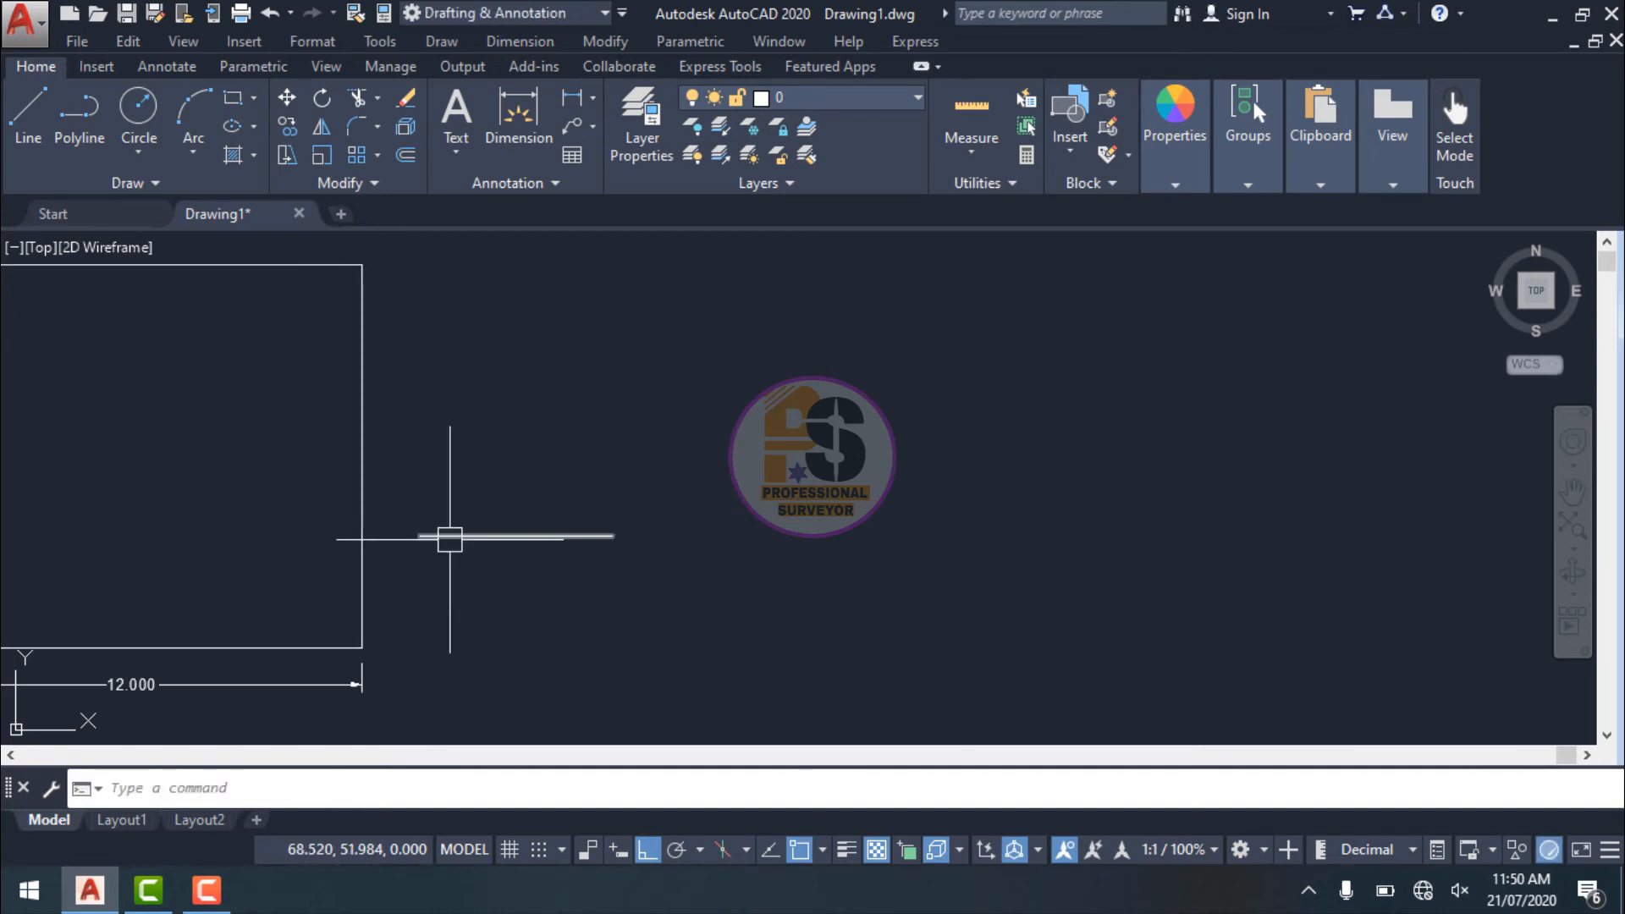
- Add an aligned dimension to the 5-unit horizontal line, placing it a short distance above the line
{"action": "scroll", "coordinate": [449, 539], "scroll_direction": "up", "scroll_amount": 2}
{"action": "type", "text": "dal"}
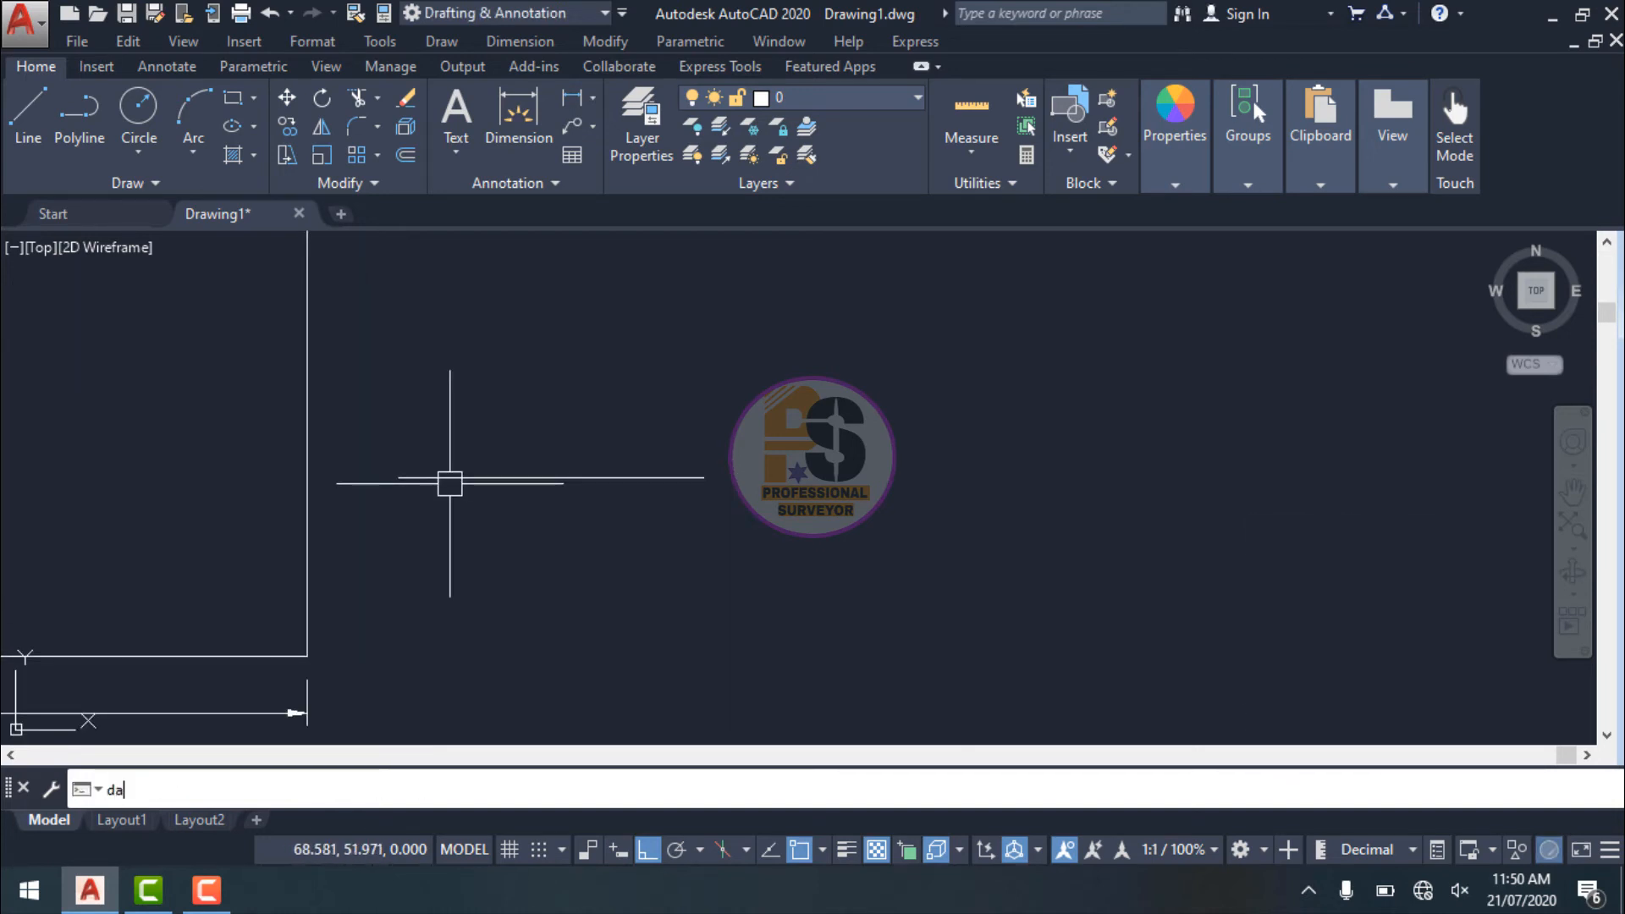
{"action": "key", "text": "Return"}
{"action": "left_click", "coordinate": [449, 483]}
{"action": "scroll", "coordinate": [500, 410], "scroll_direction": "up", "scroll_amount": 2}
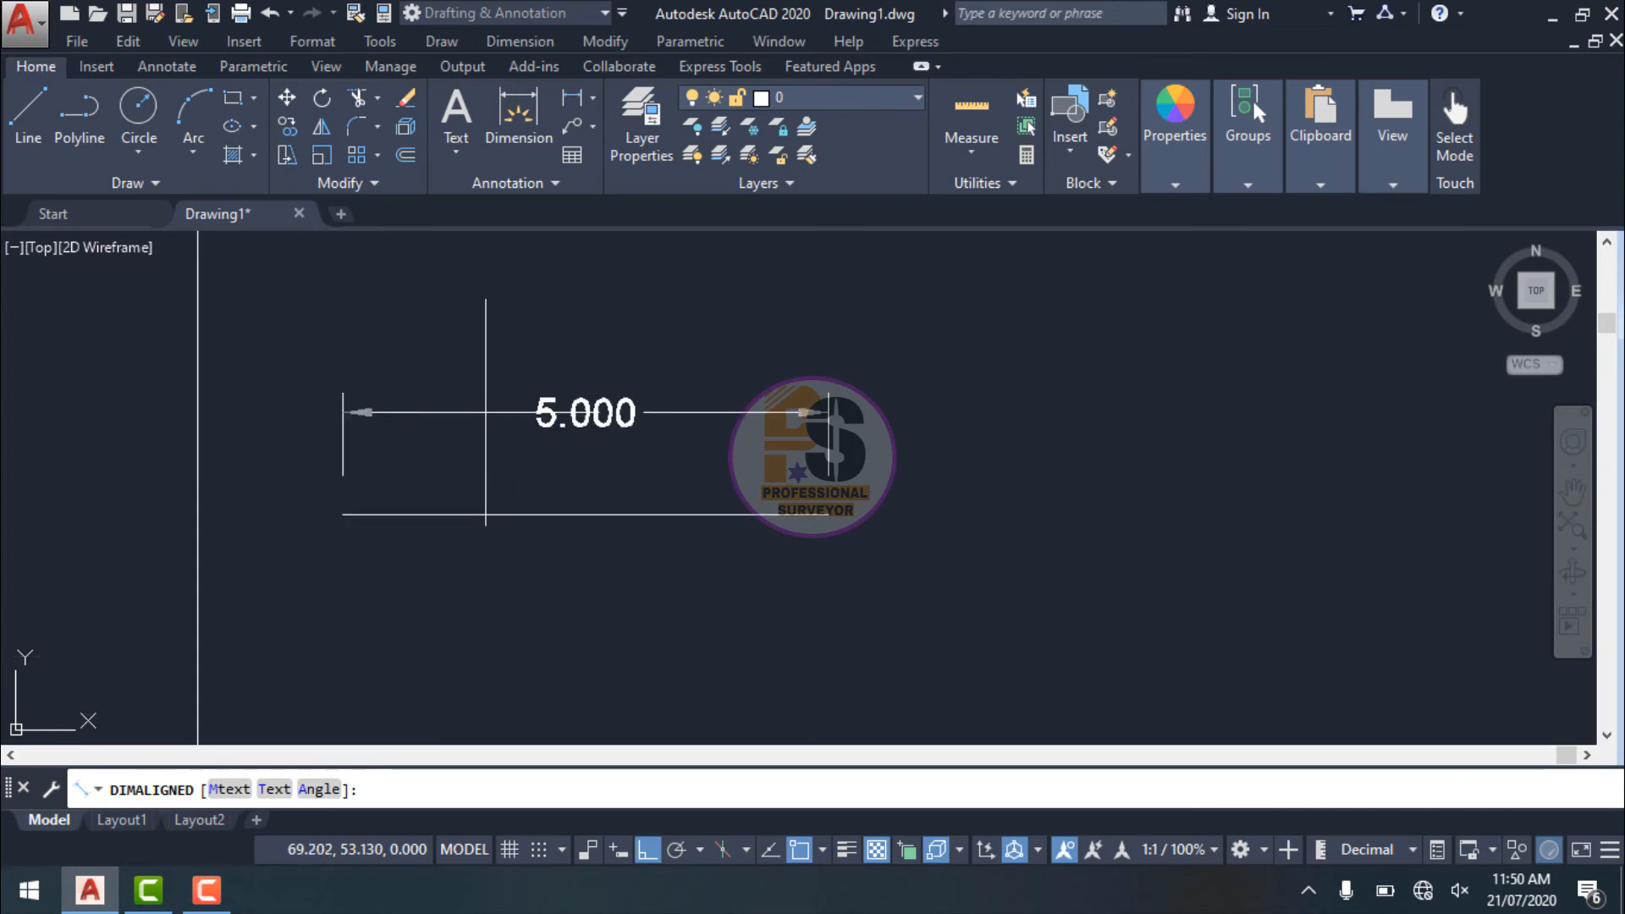
{"action": "left_click", "coordinate": [494, 413]}
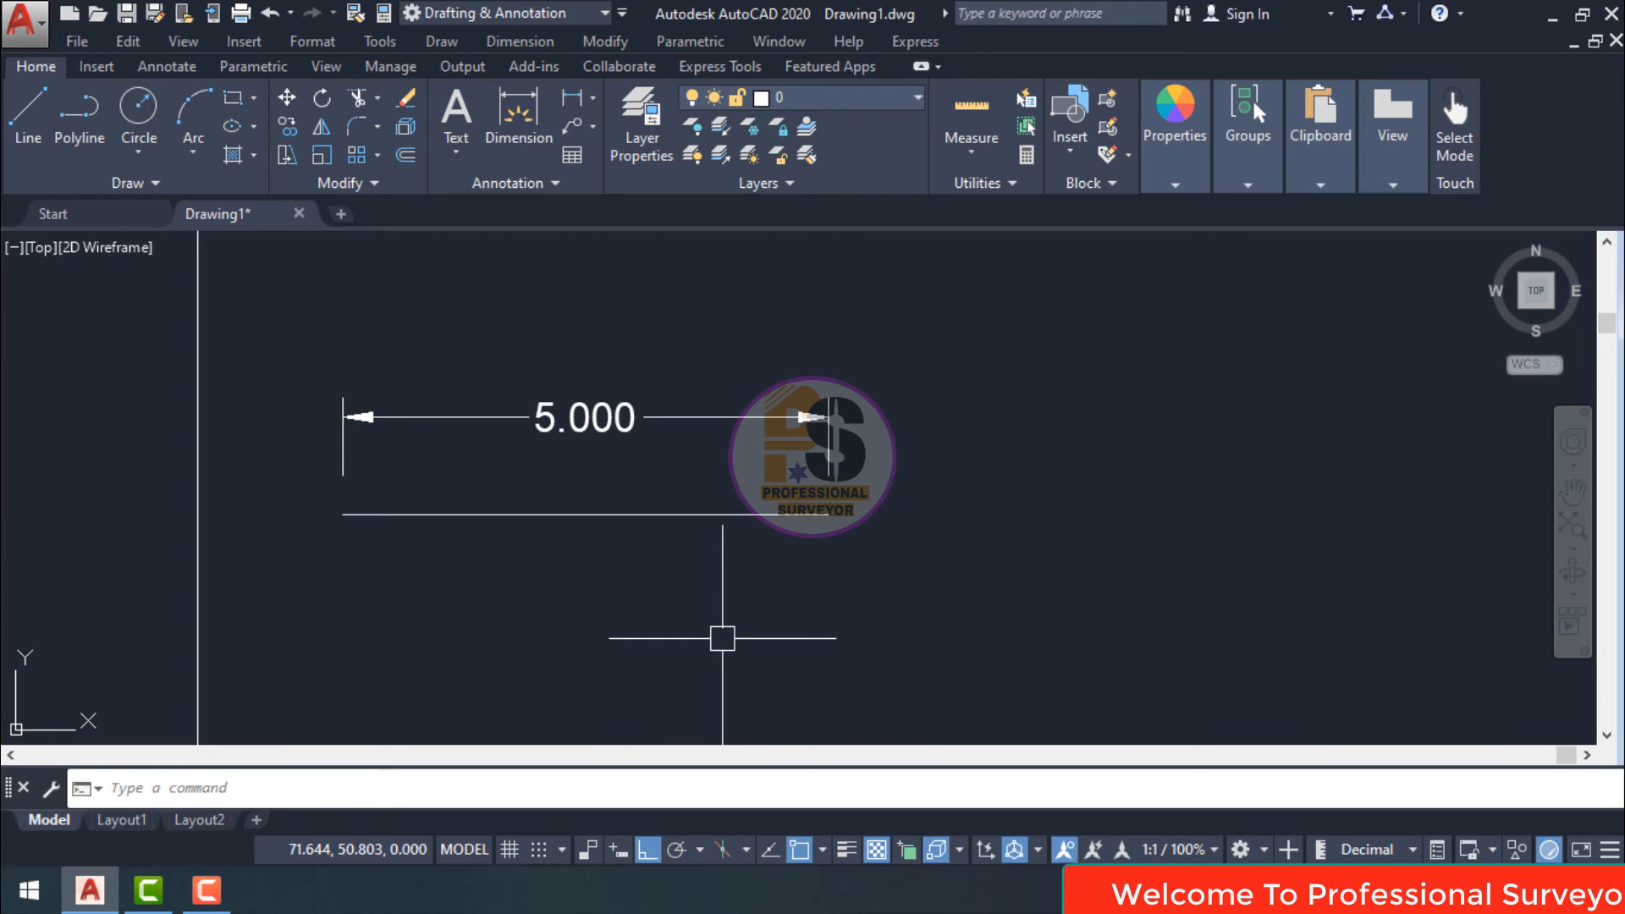
- Delete the large rectangle beside the dimensioned horizontal line
{"action": "scroll", "coordinate": [609, 465], "scroll_direction": "down", "scroll_amount": 3}
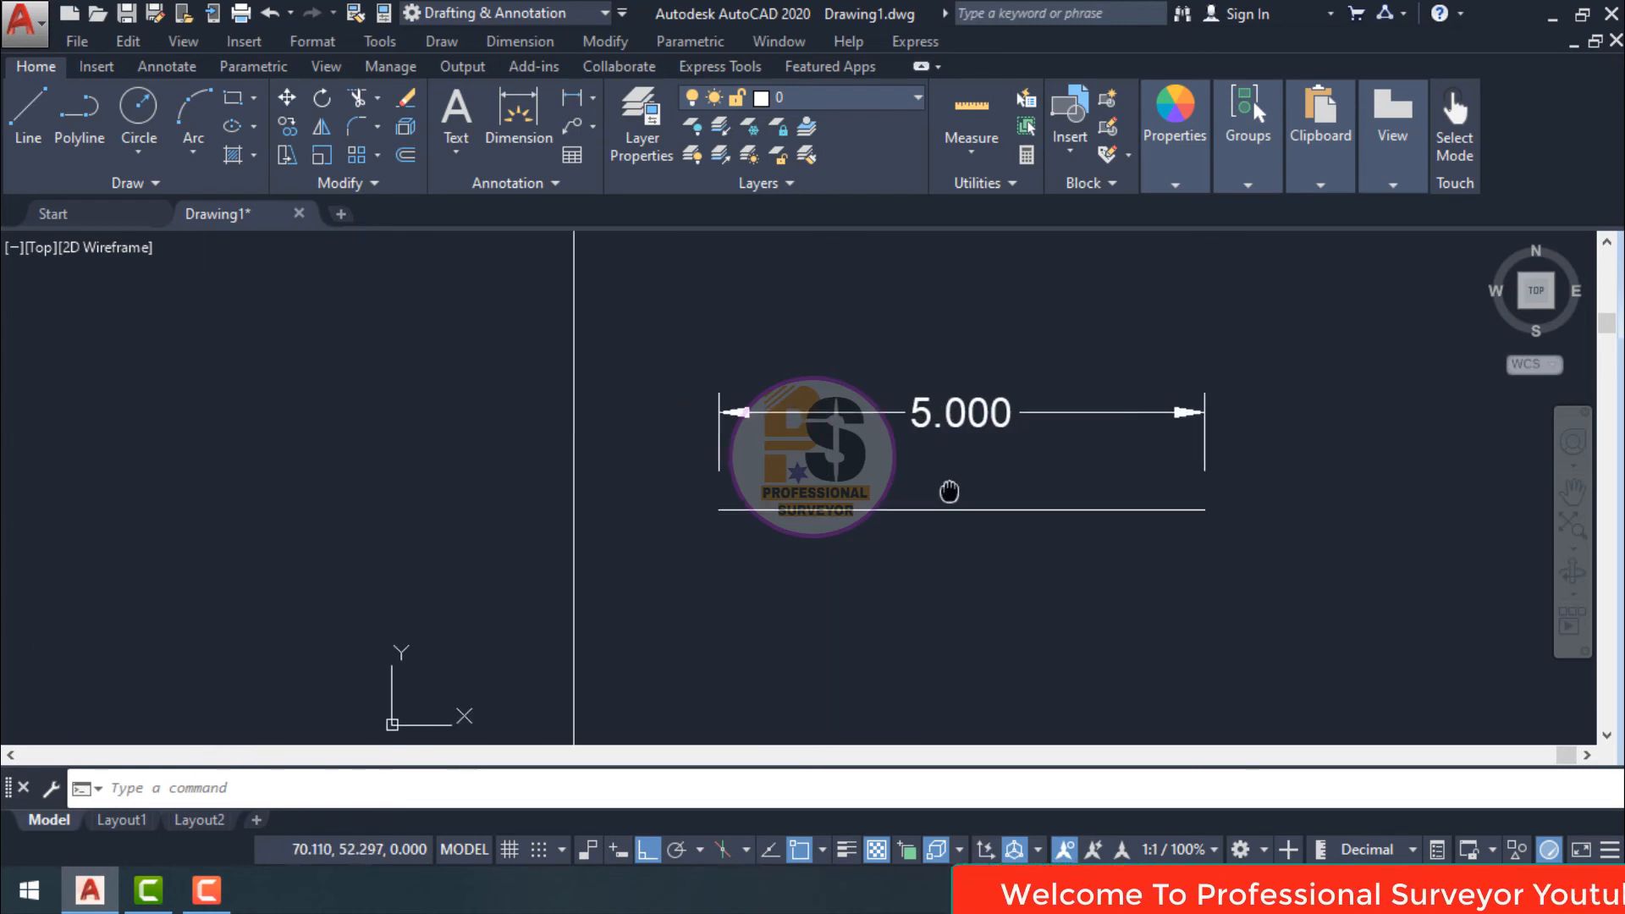
{"action": "left_click", "coordinate": [648, 430]}
{"action": "key", "text": "Delete"}
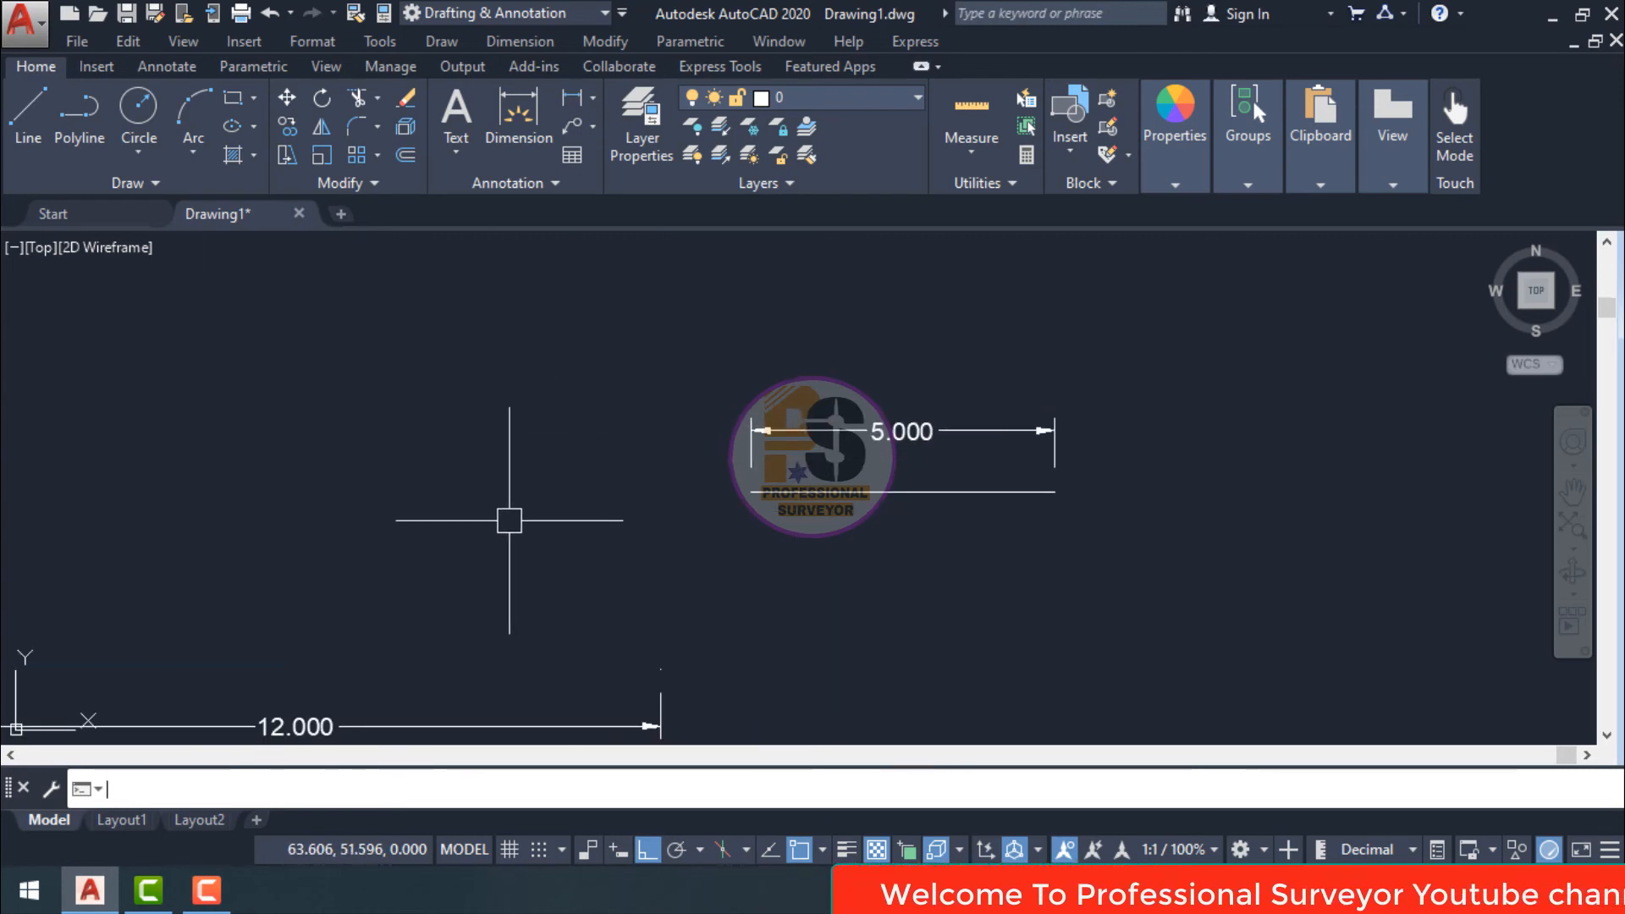
{"action": "scroll", "coordinate": [525, 525], "scroll_direction": "down", "scroll_amount": 3}
{"action": "left_click", "coordinate": [496, 580]}
{"action": "key", "text": "Escape"}
{"action": "scroll", "coordinate": [616, 500], "scroll_direction": "up", "scroll_amount": 8}
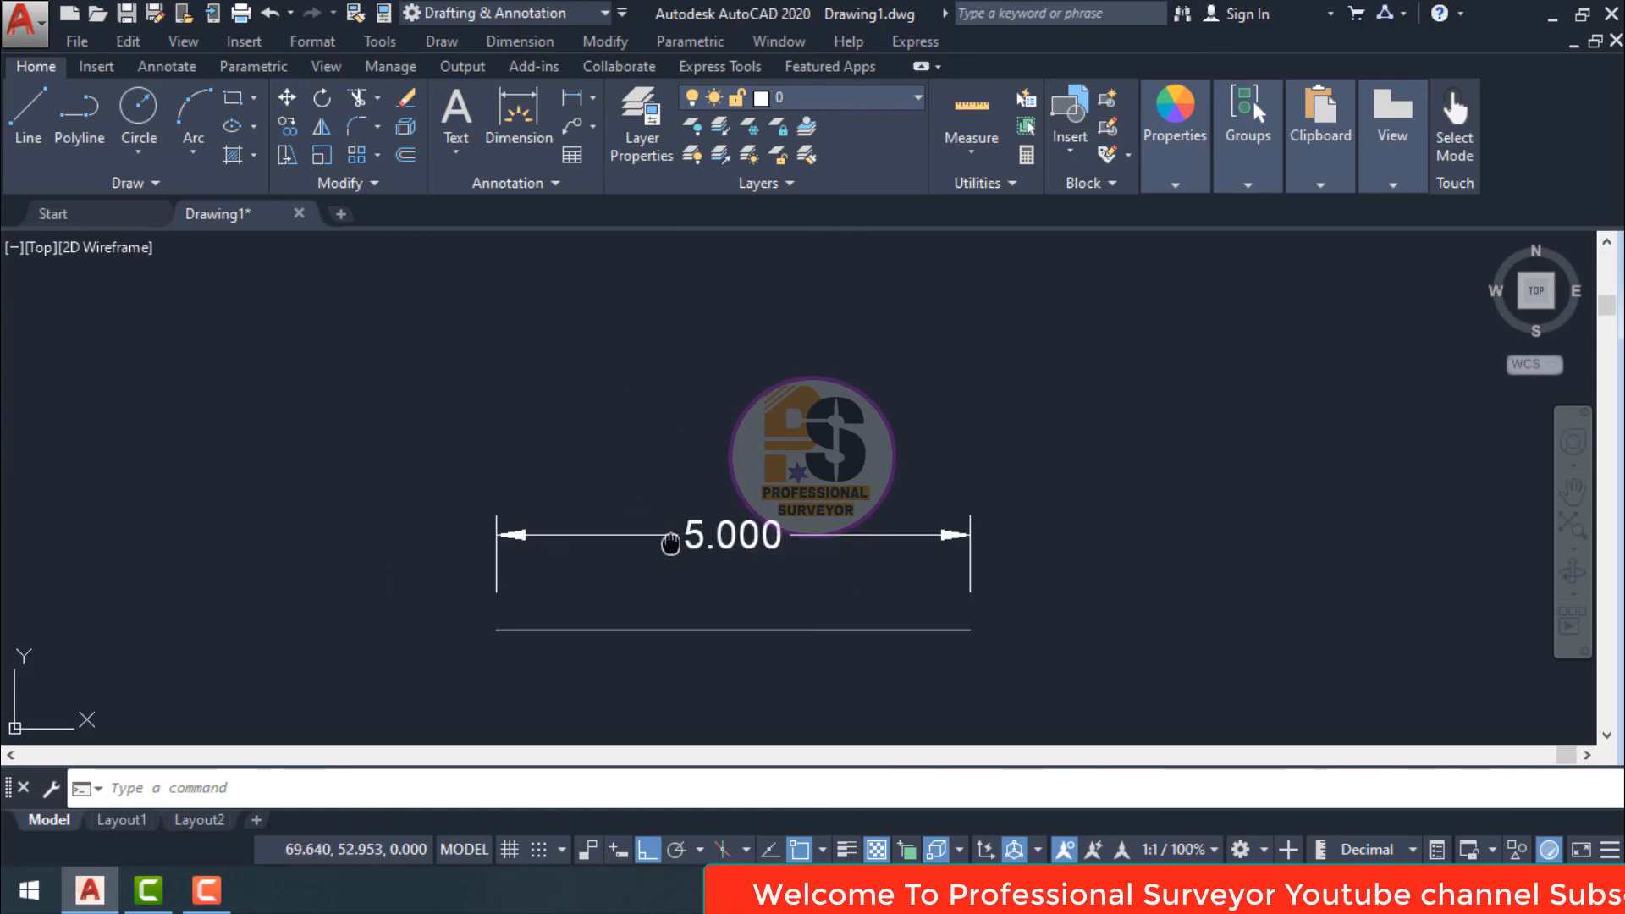
- Scale the horizontal line by a factor of 2 from its left endpoint, and undo that scaling
{"action": "type", "text": "sc"}
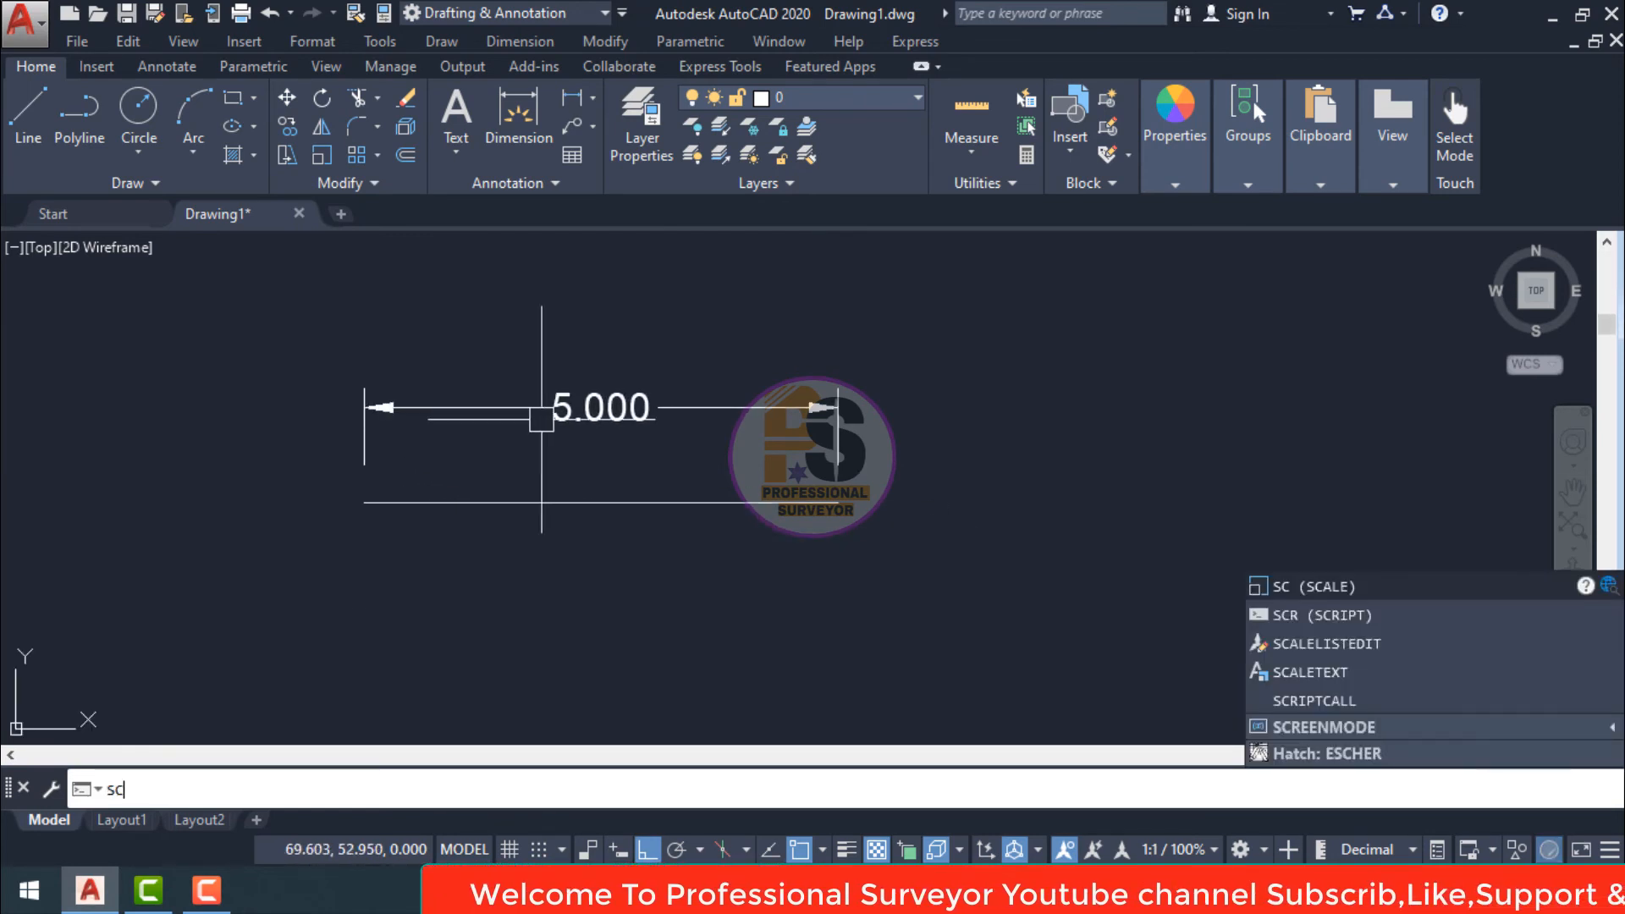
{"action": "key", "text": "Return"}
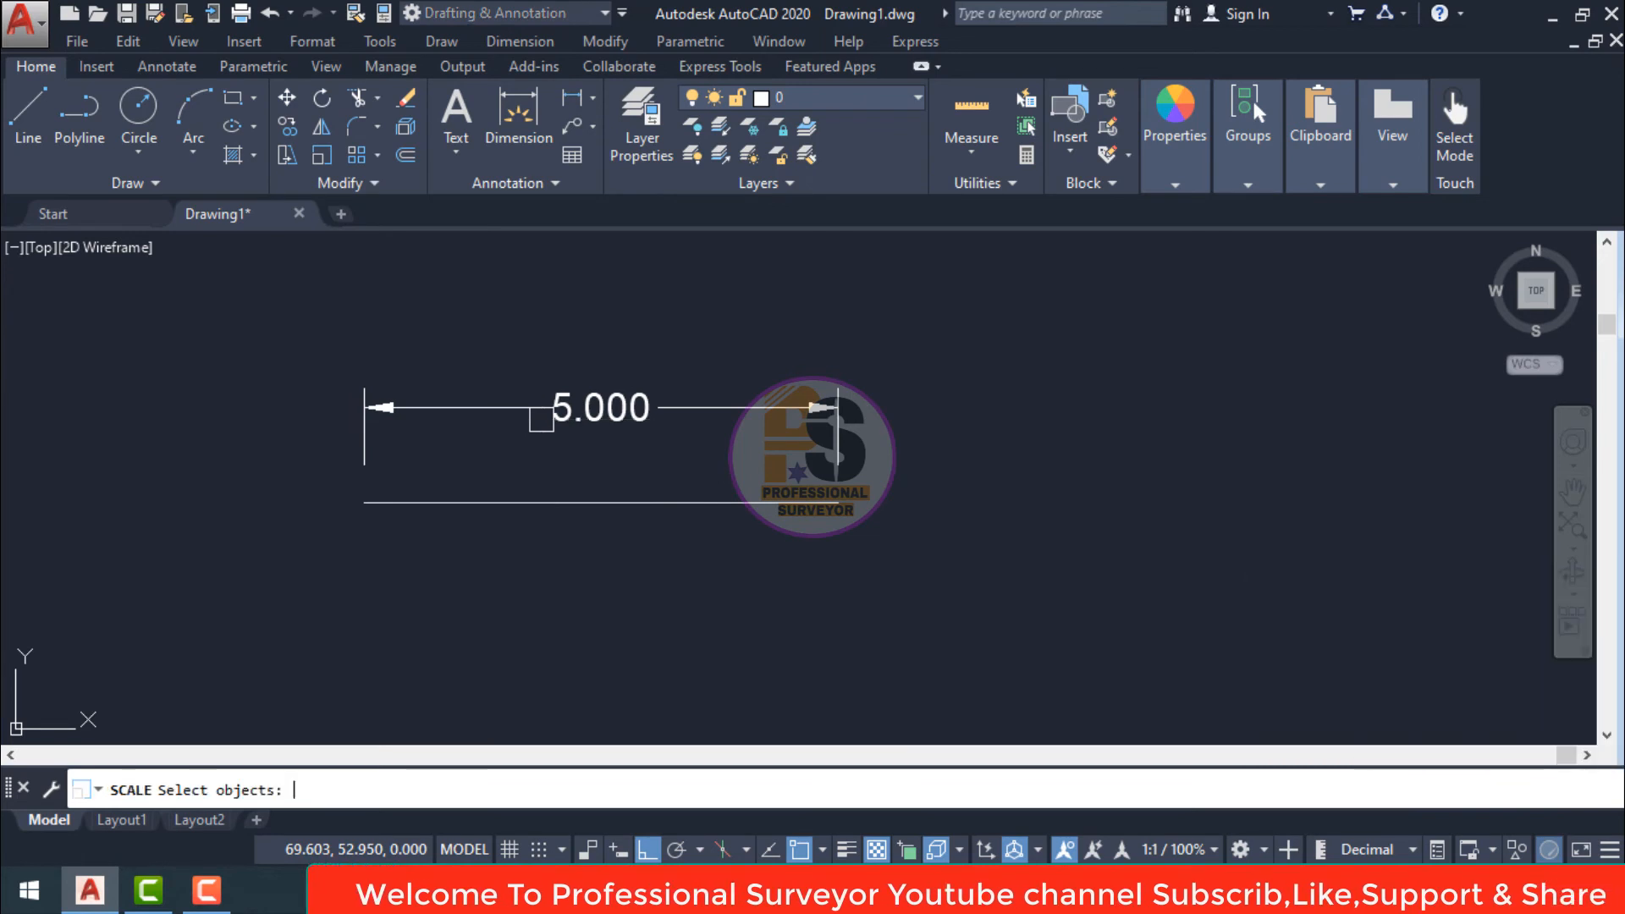
{"action": "left_click", "coordinate": [810, 501]}
{"action": "key", "text": "Return"}
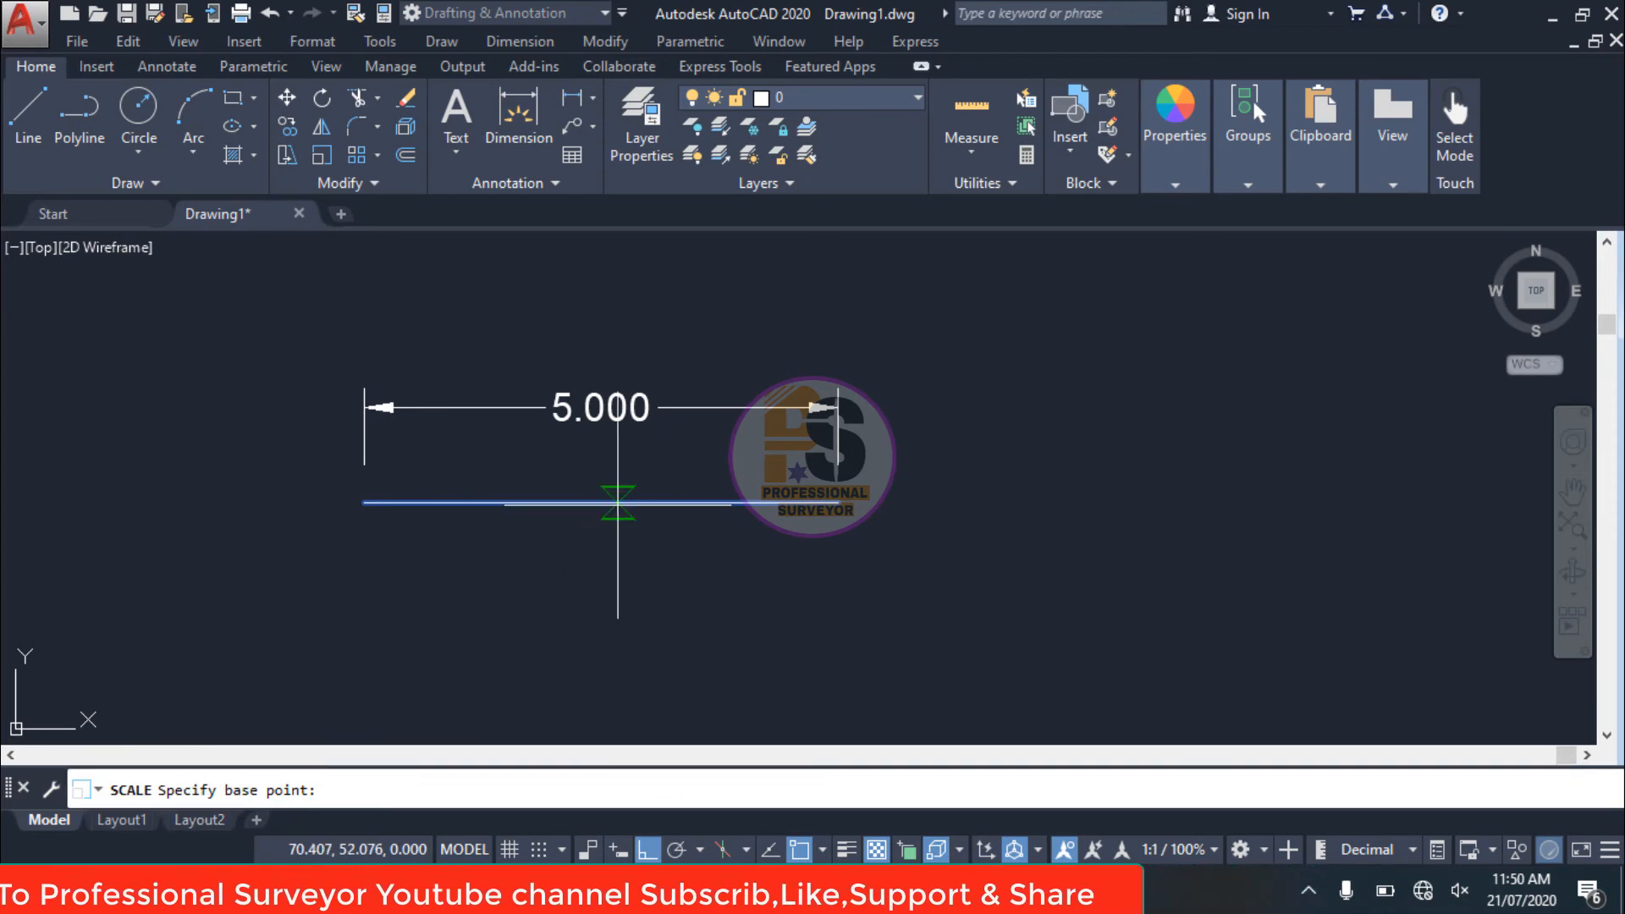
{"action": "left_click", "coordinate": [364, 503]}
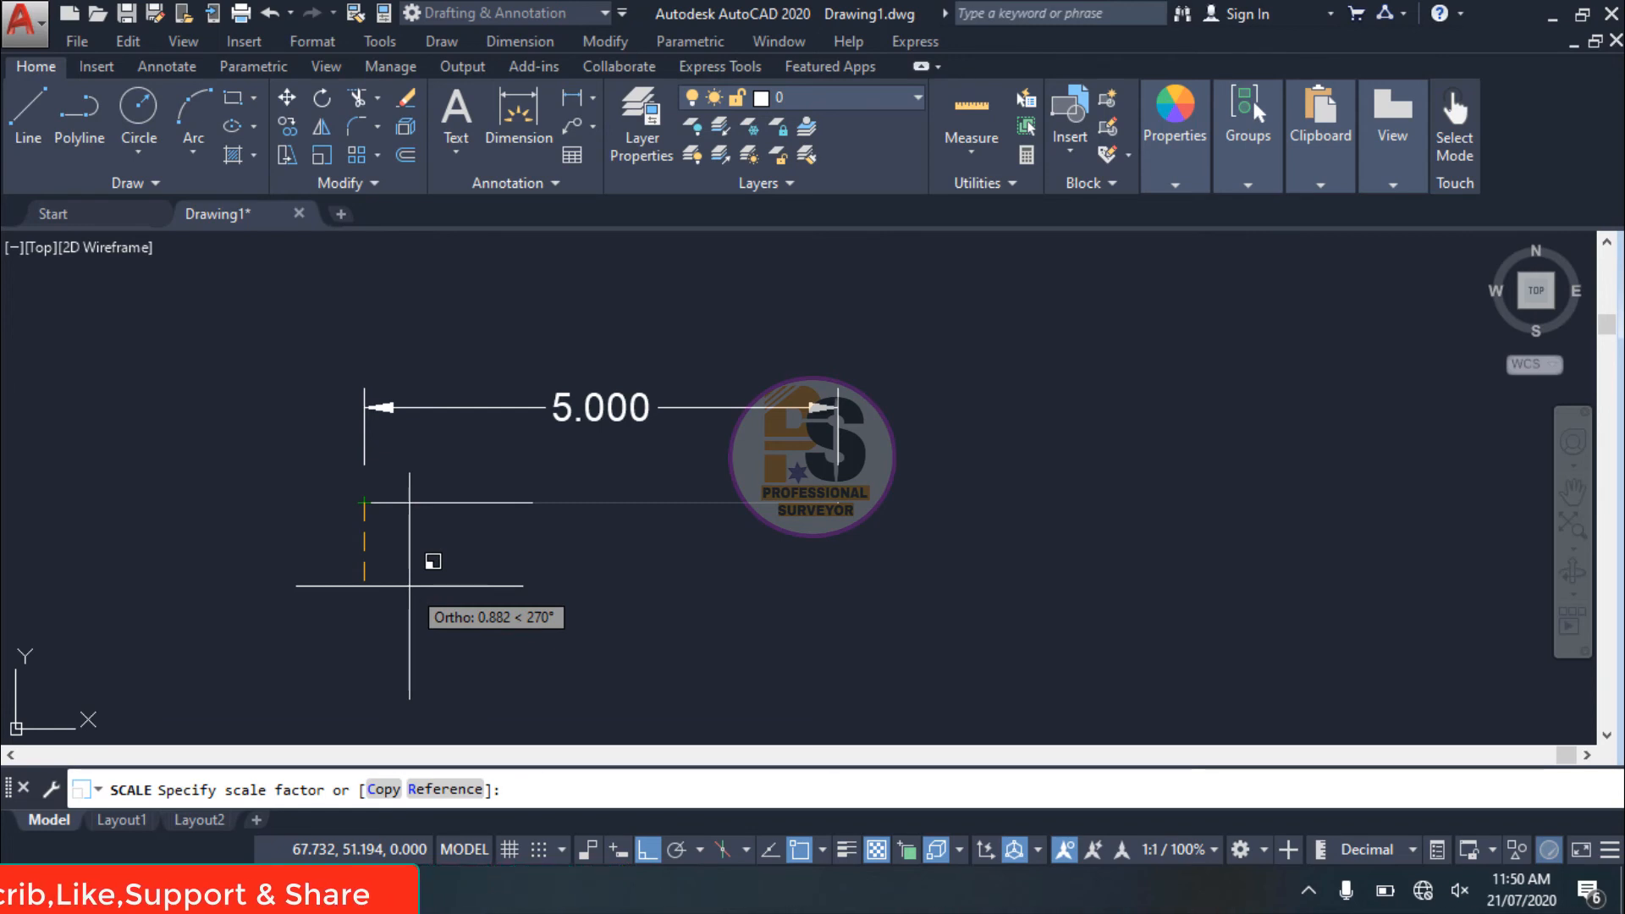
{"action": "type", "text": "2"}
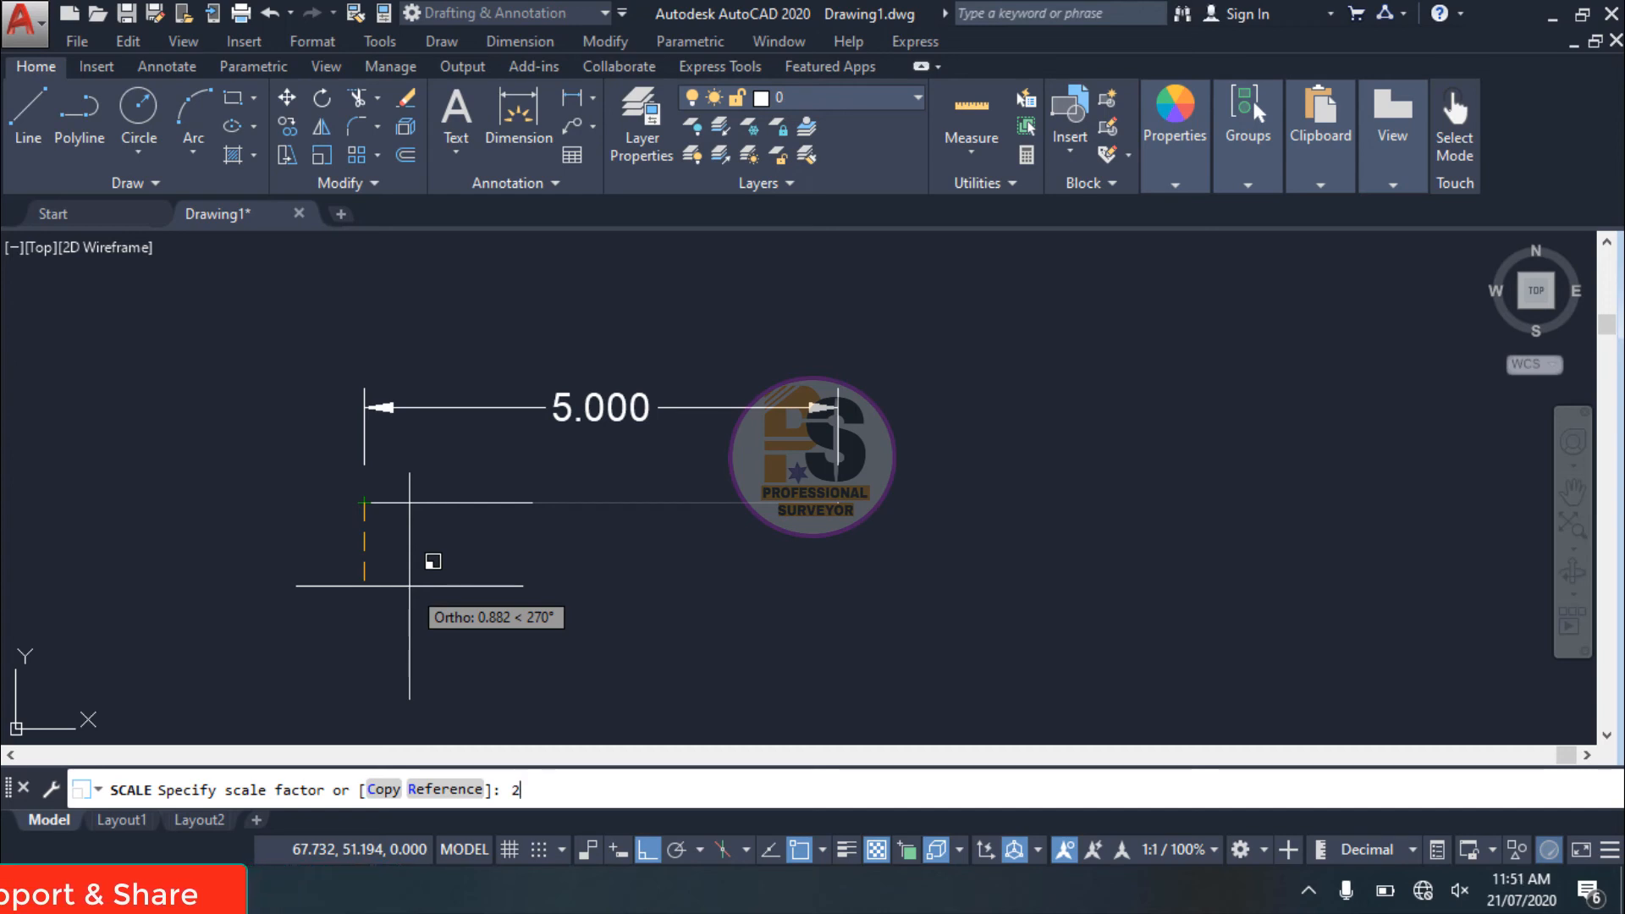
{"action": "key", "text": "Return"}
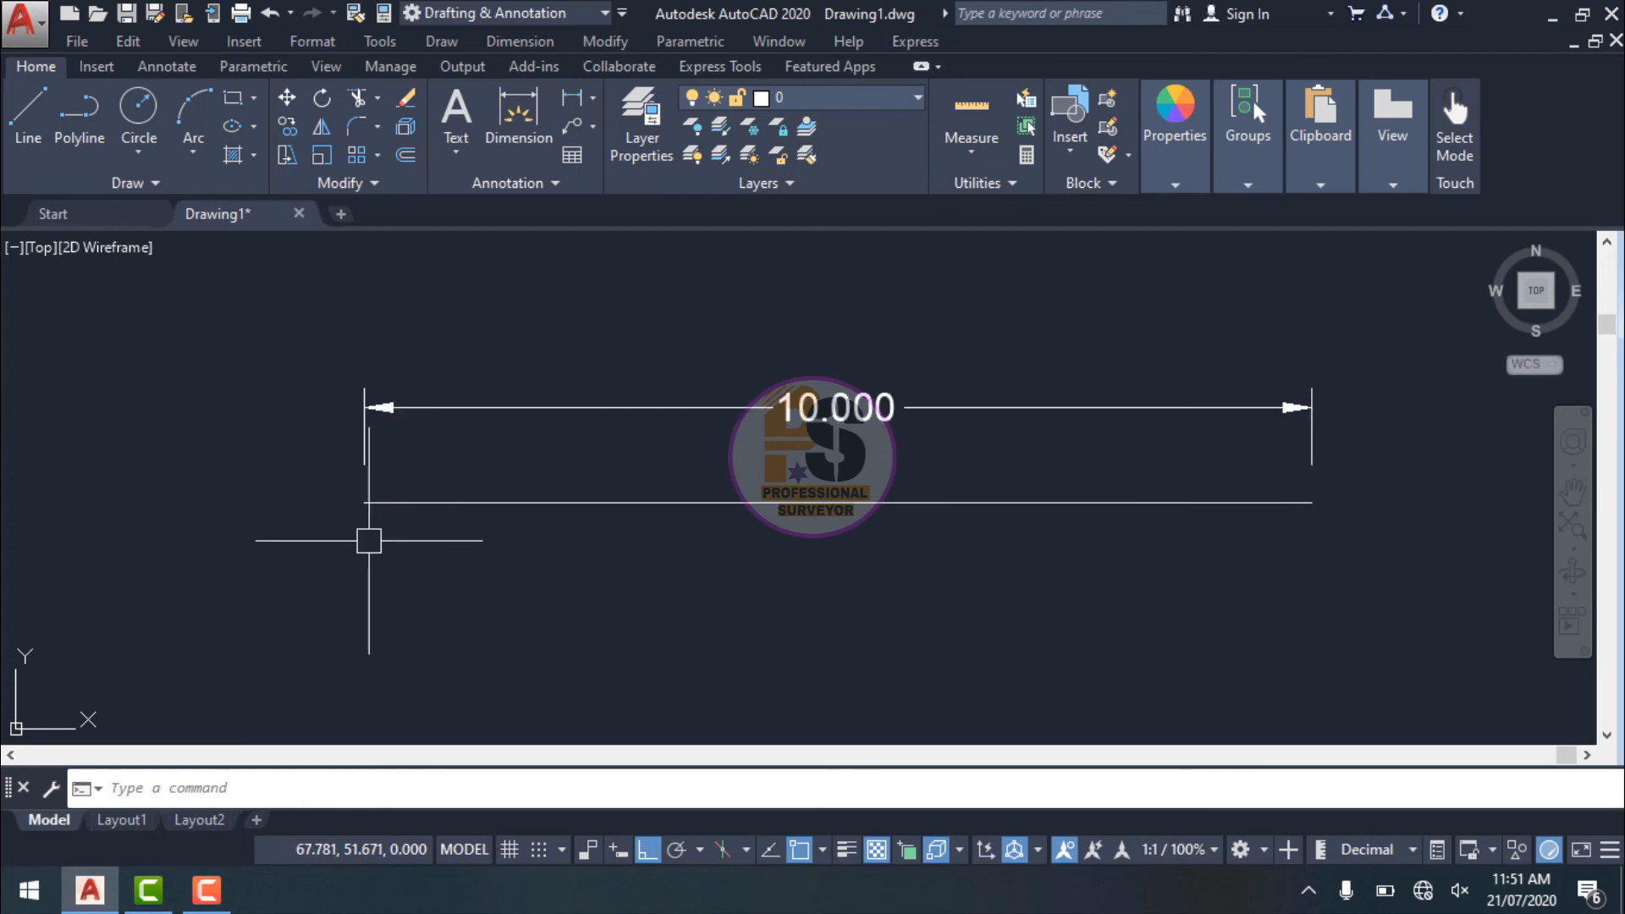
{"action": "key", "text": "ctrl+z"}
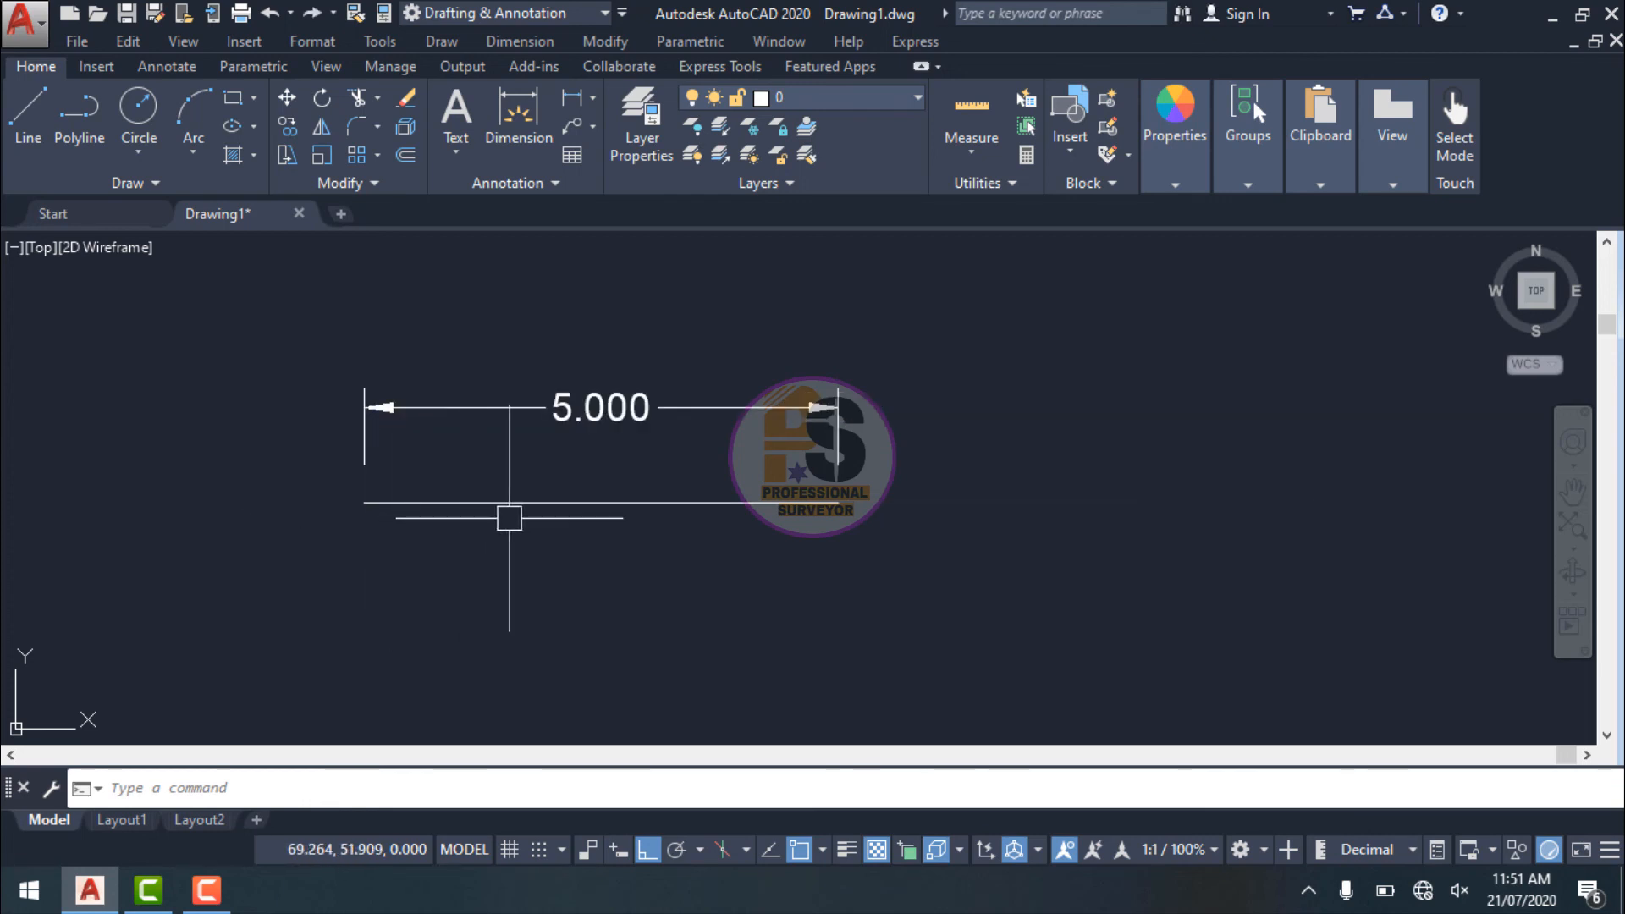
- Scale the horizontal line by a factor of 2 using its midpoint as the base point
{"action": "type", "text": "sc"}
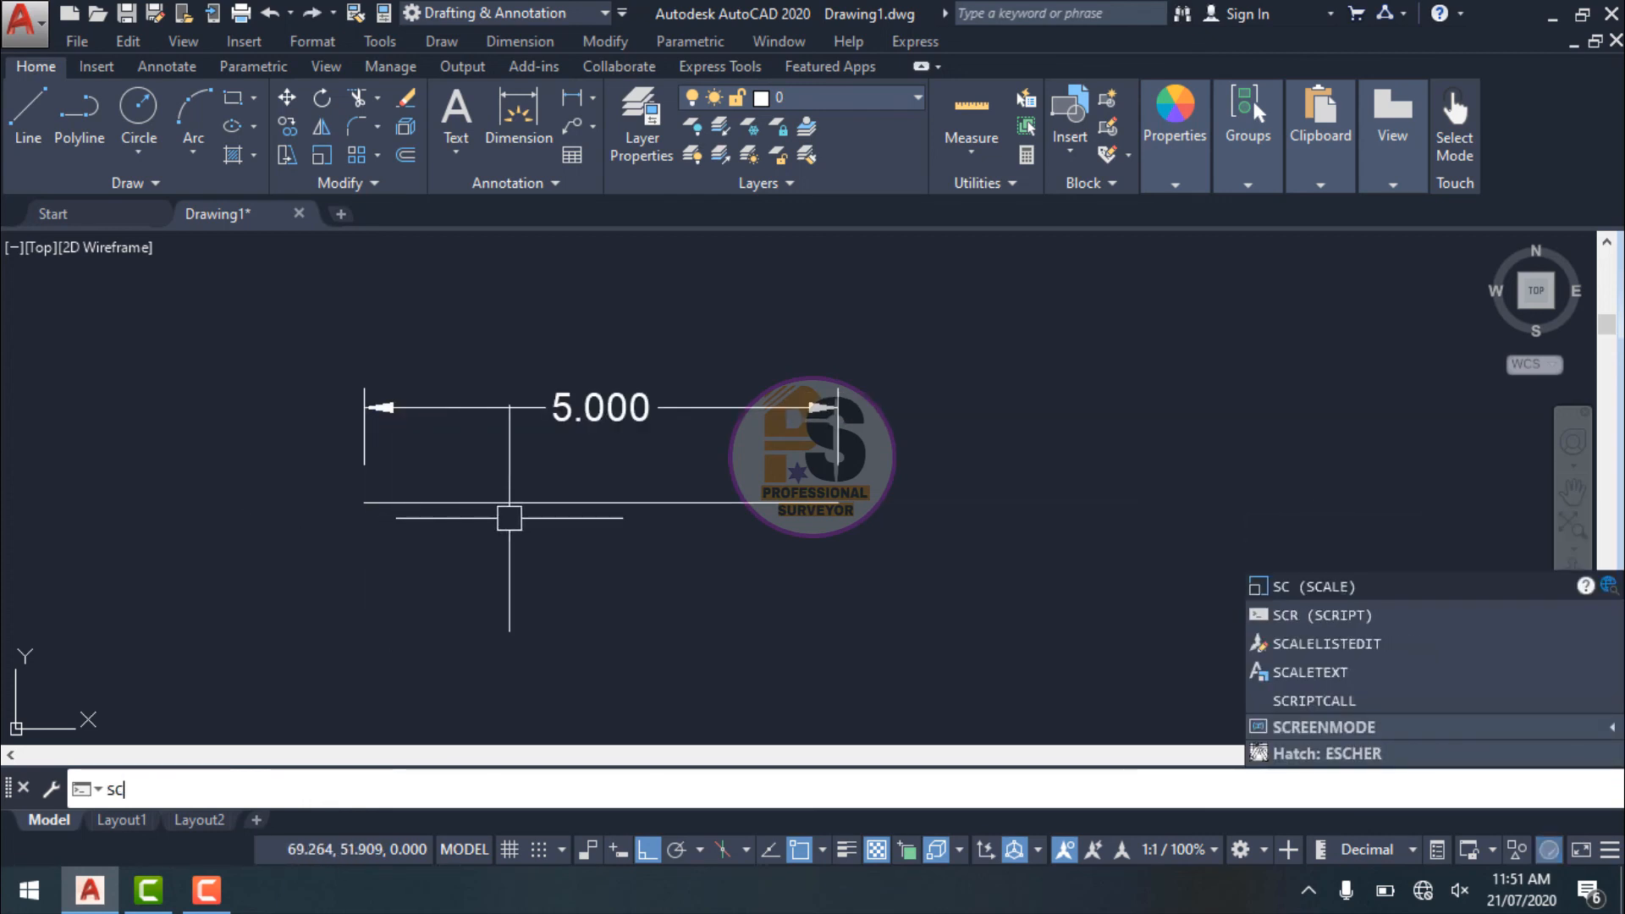
{"action": "key", "text": "Return"}
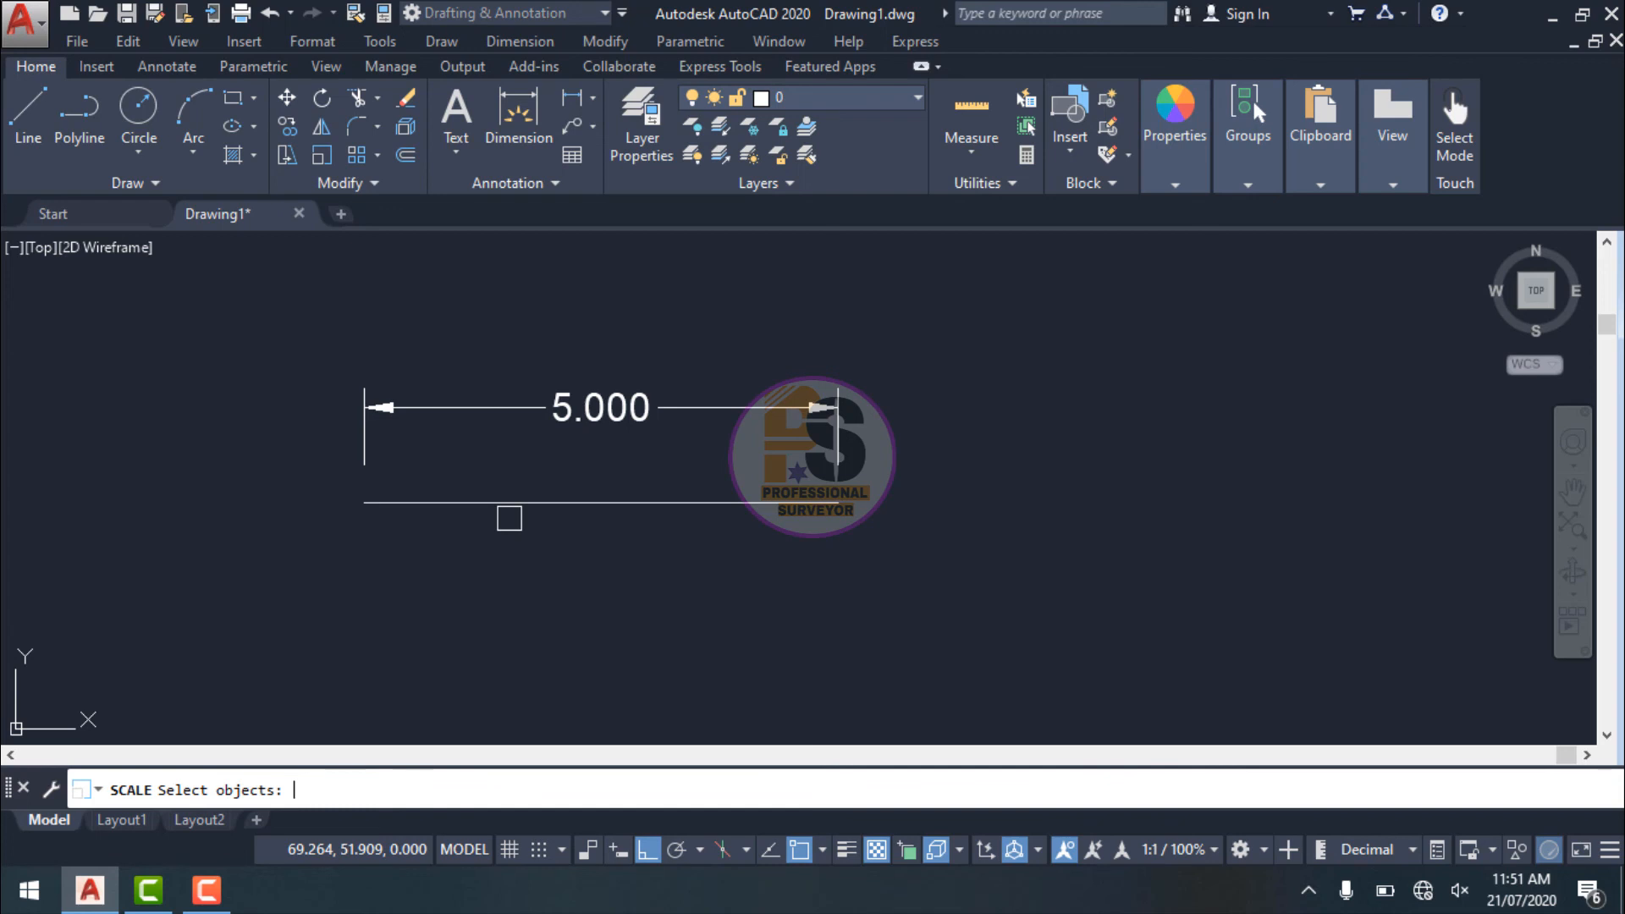
{"action": "left_click", "coordinate": [621, 508]}
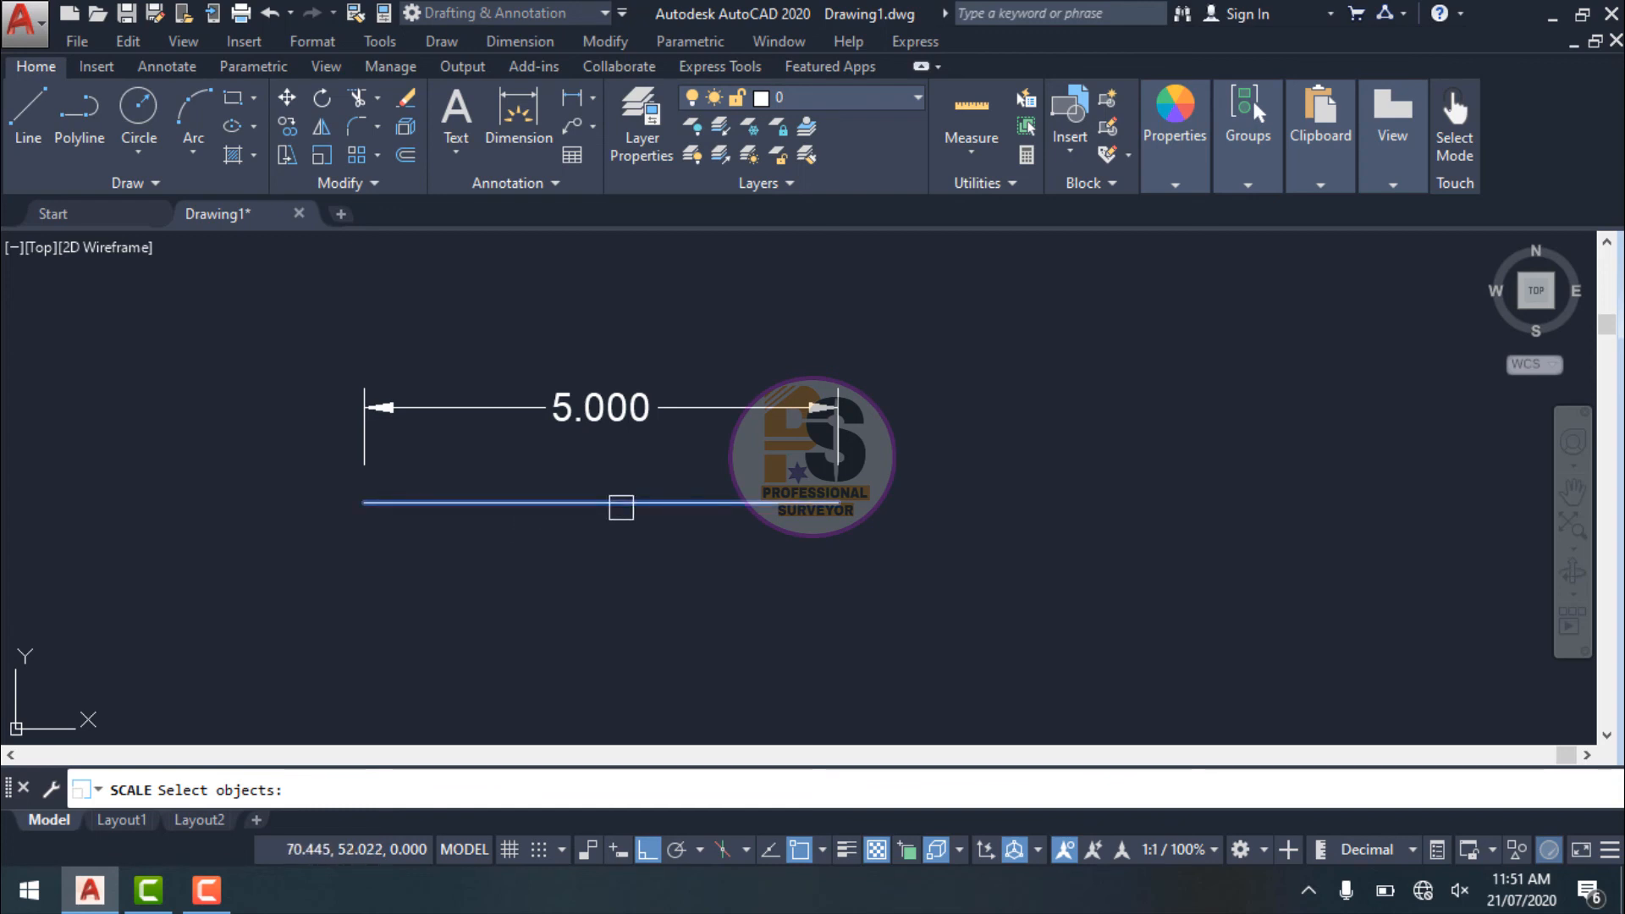
{"action": "key", "text": "Return"}
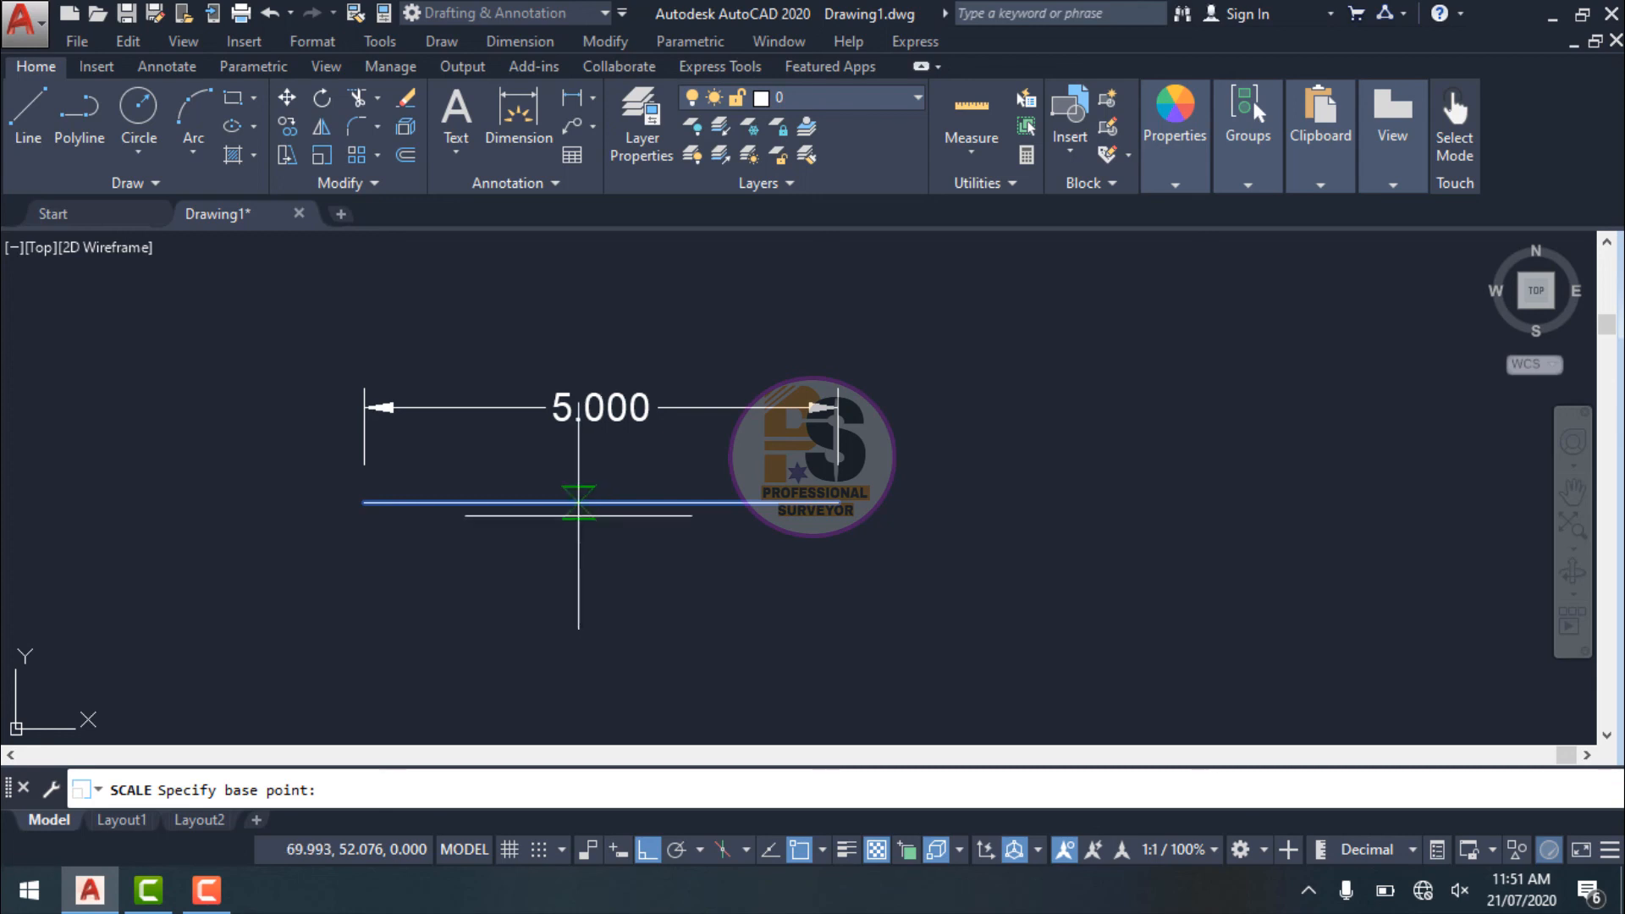
{"action": "left_click", "coordinate": [601, 503]}
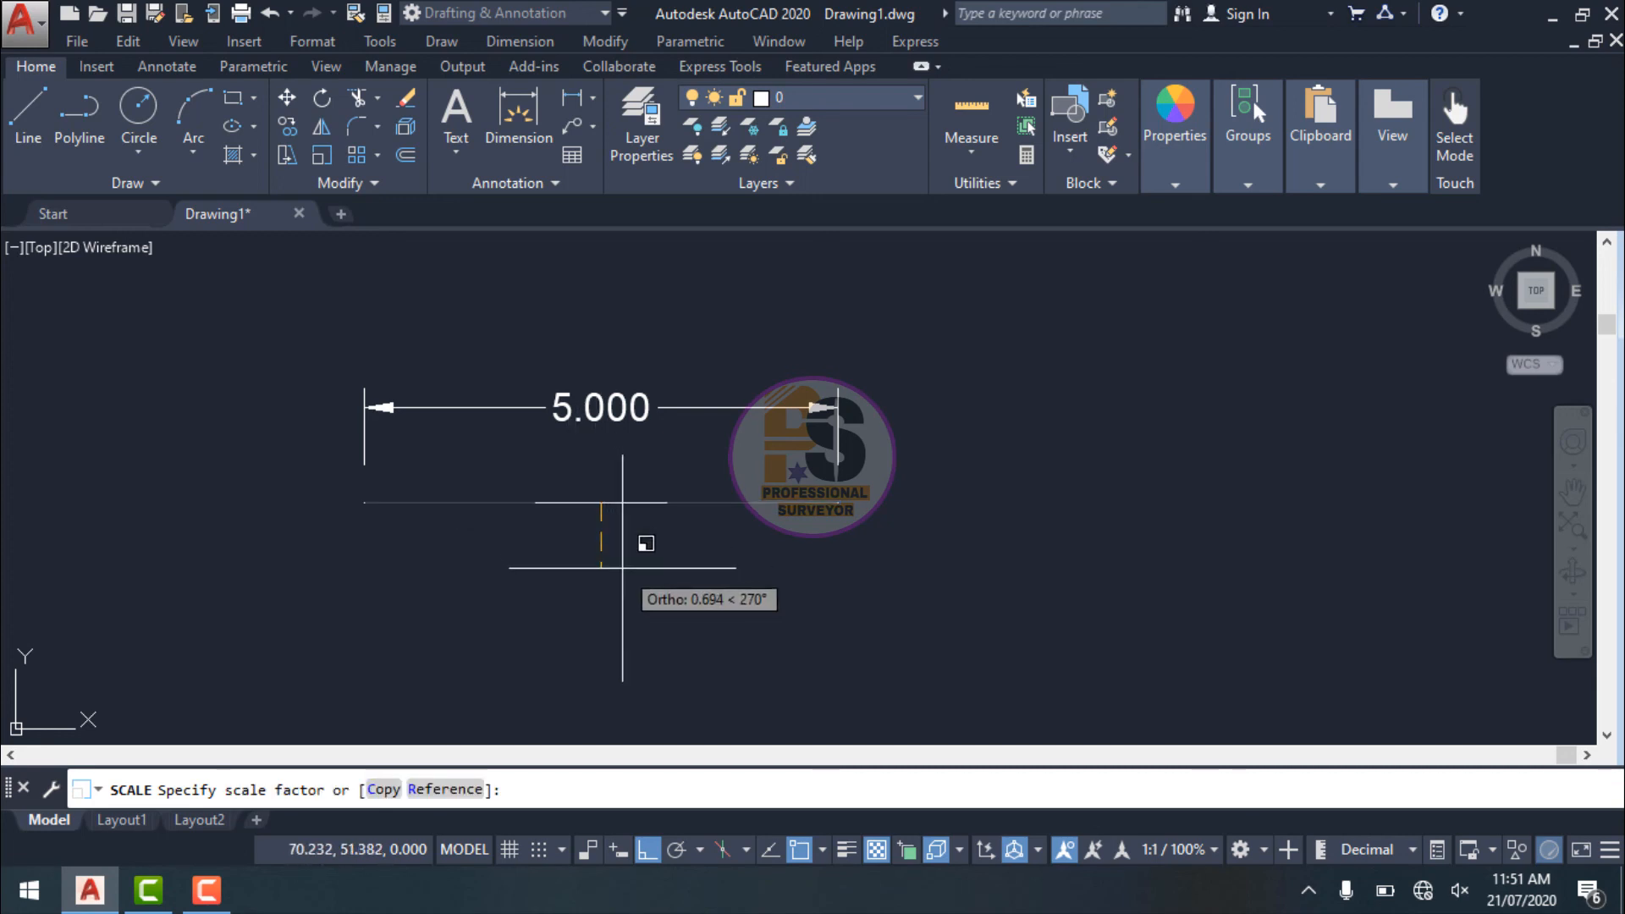
{"action": "type", "text": "2"}
{"action": "key", "text": "Return"}
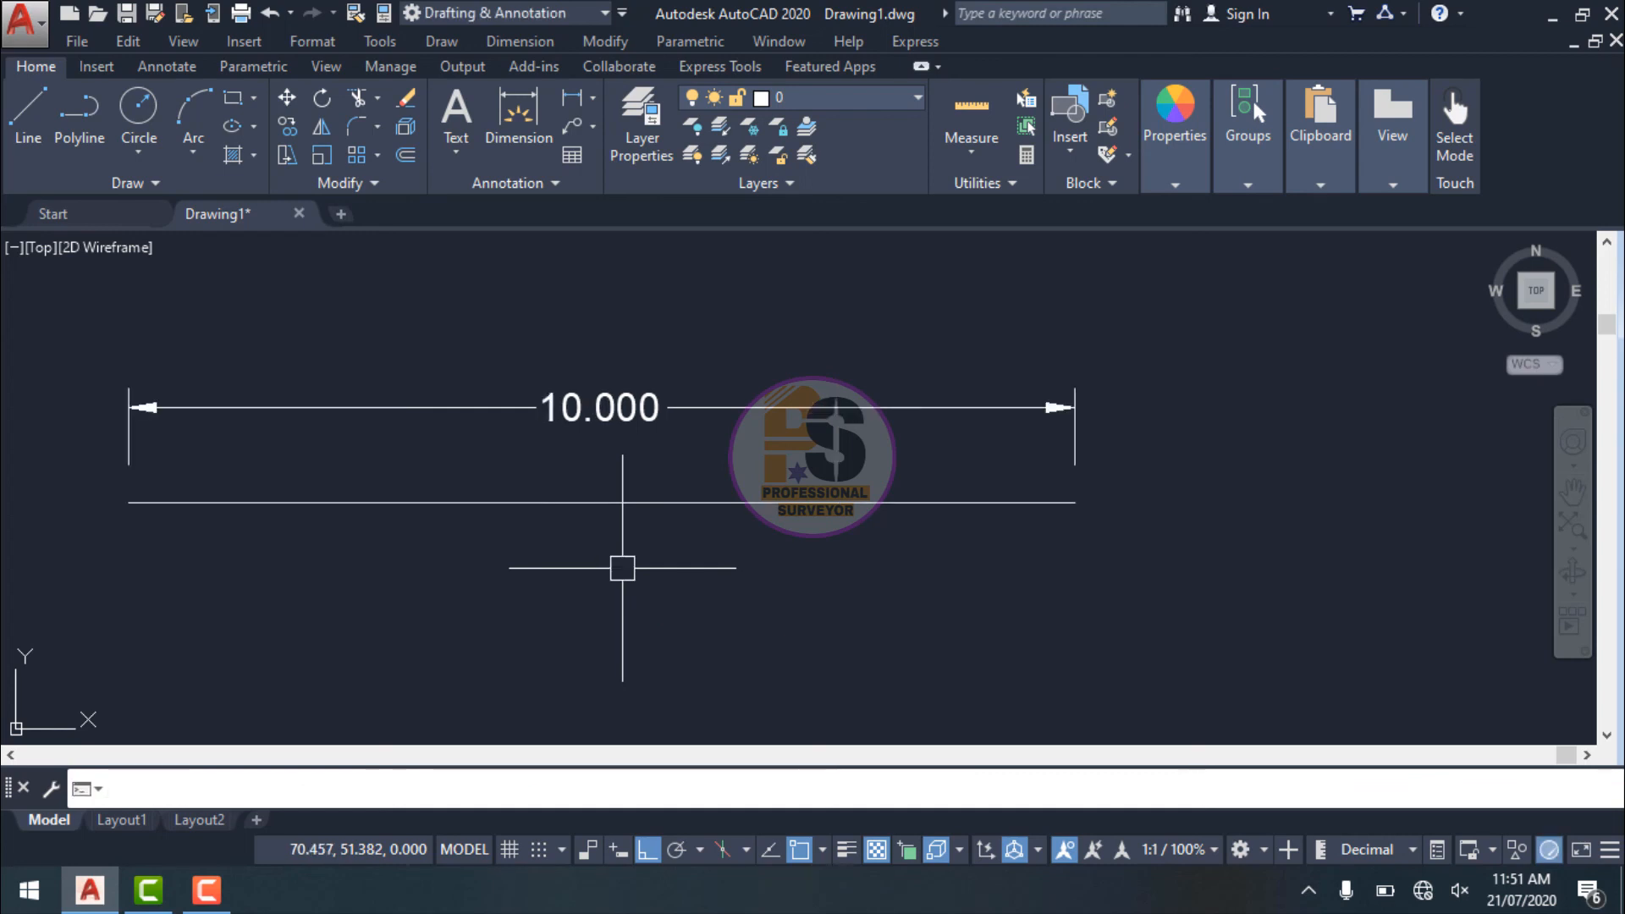
{"action": "left_click", "coordinate": [641, 468]}
{"action": "left_click", "coordinate": [851, 474]}
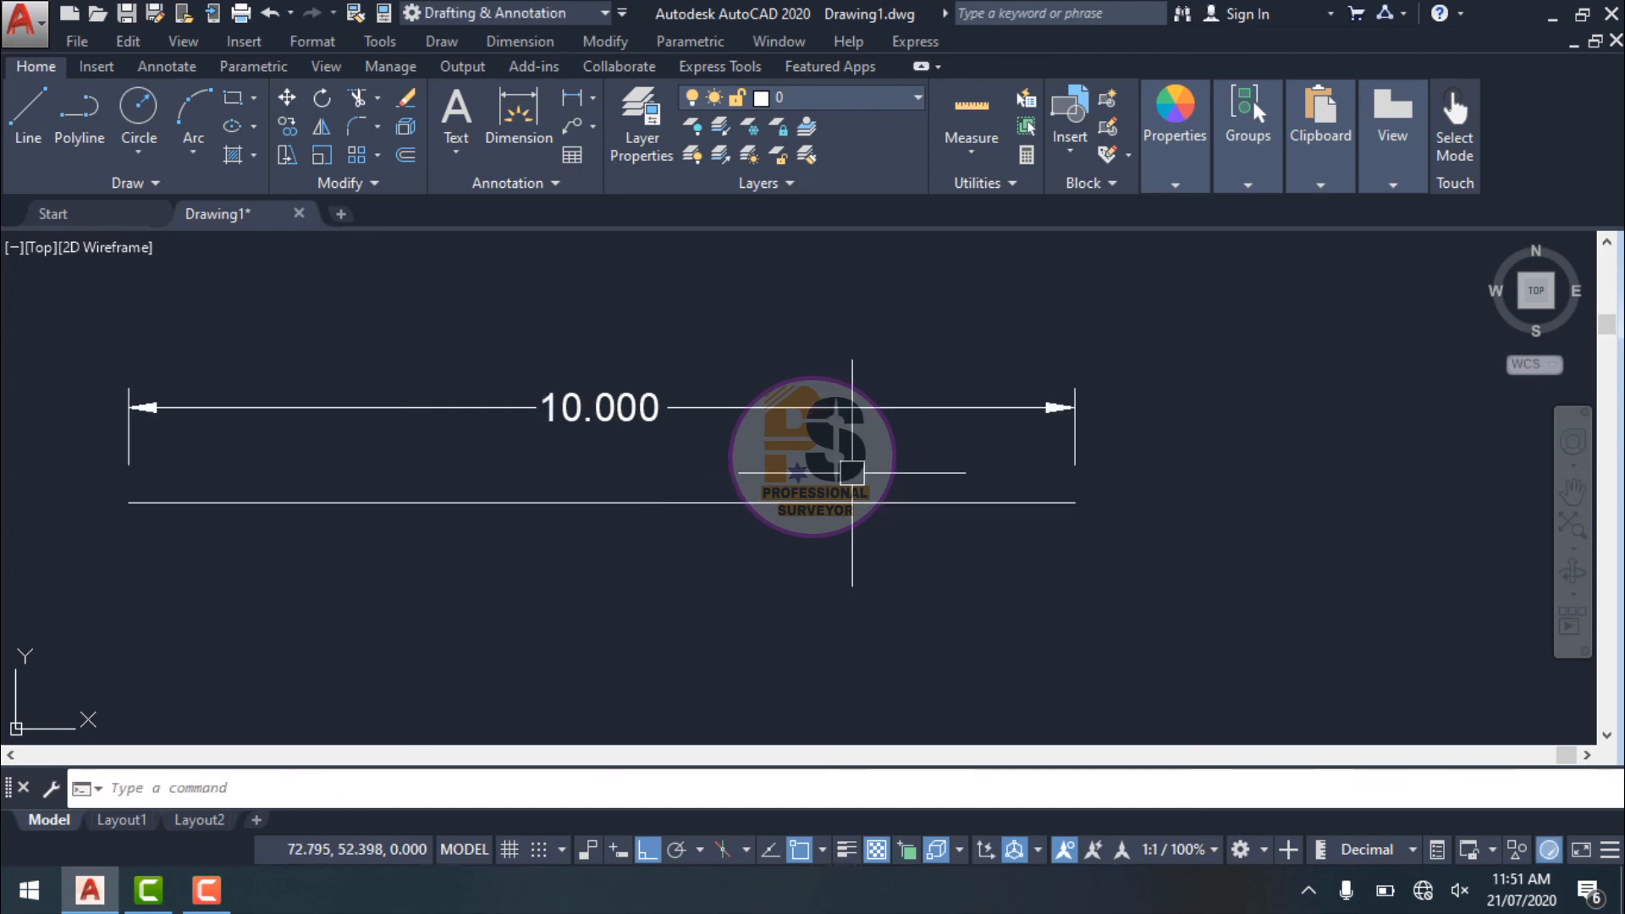